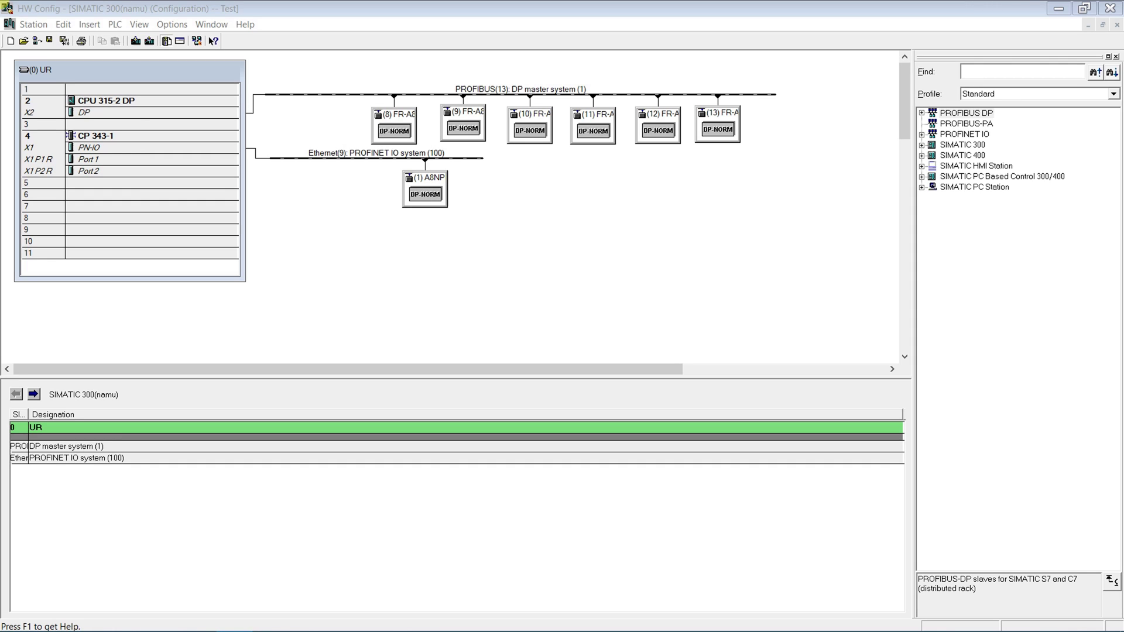
# Switch from HW Config to the tmpGSD folder with FRA8NP.bmp and MELC0EA8.GSD.
pyautogui.click(545, 231)
pyautogui.hotkey('alt', 'Tab')
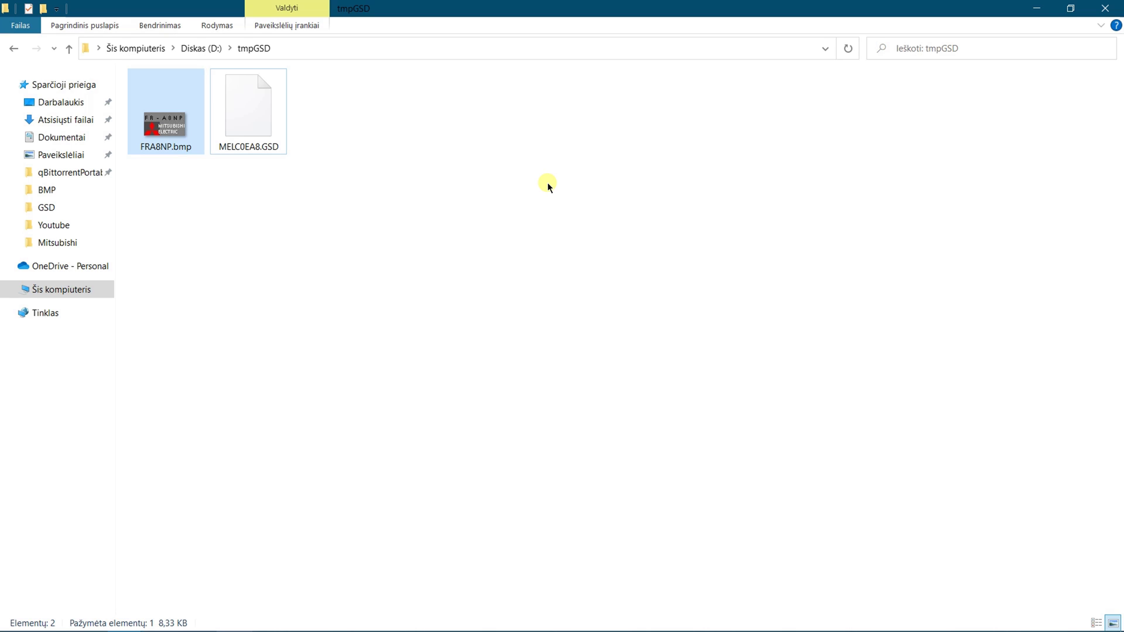
# Copy the FRA8NP.bmp bitmap in the tmpGSD folder.
pyautogui.click(167, 129)
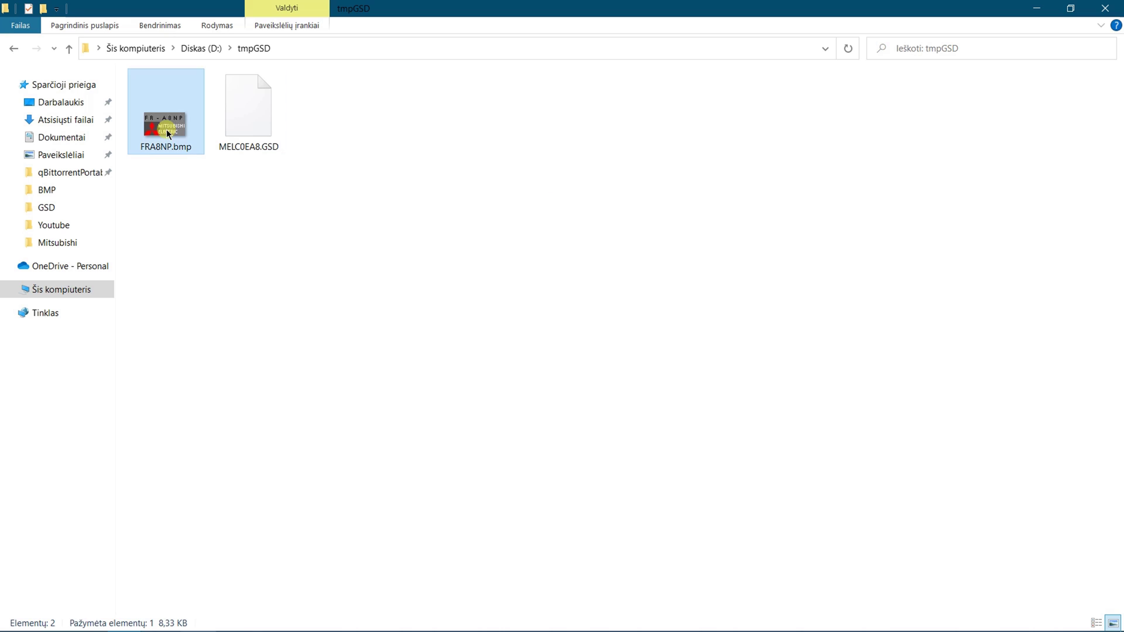
pyautogui.rightClick(167, 129)
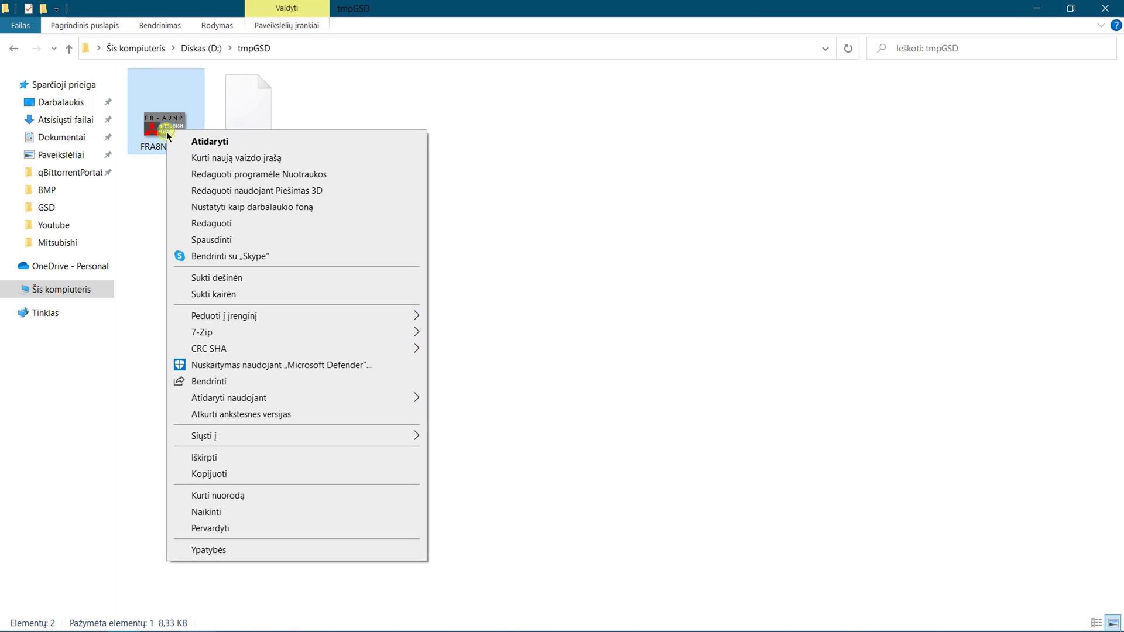
pyautogui.click(214, 473)
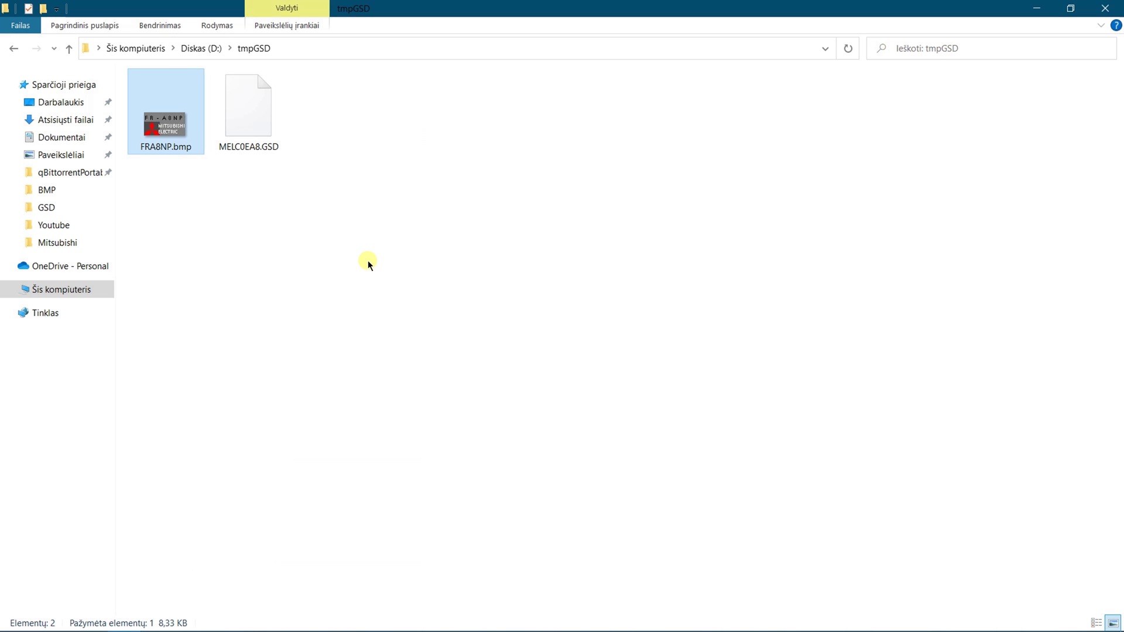
# Paste the copied bitmap into the NSBMP folder under S7DATA.
pyautogui.hotkey('alt', 'Tab')
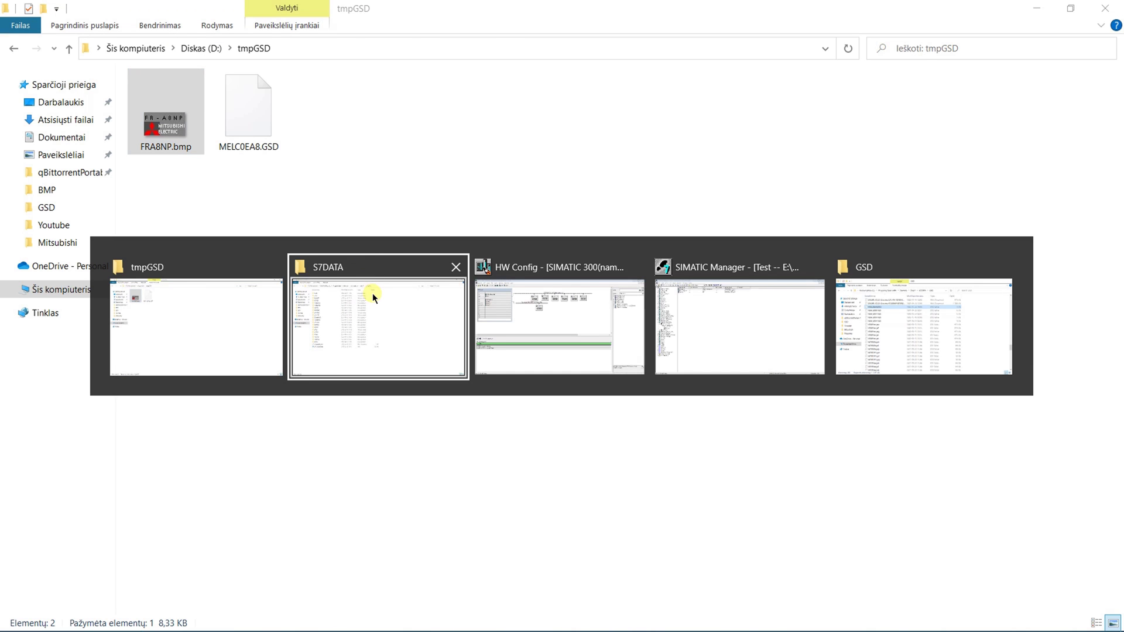
pyautogui.click(373, 297)
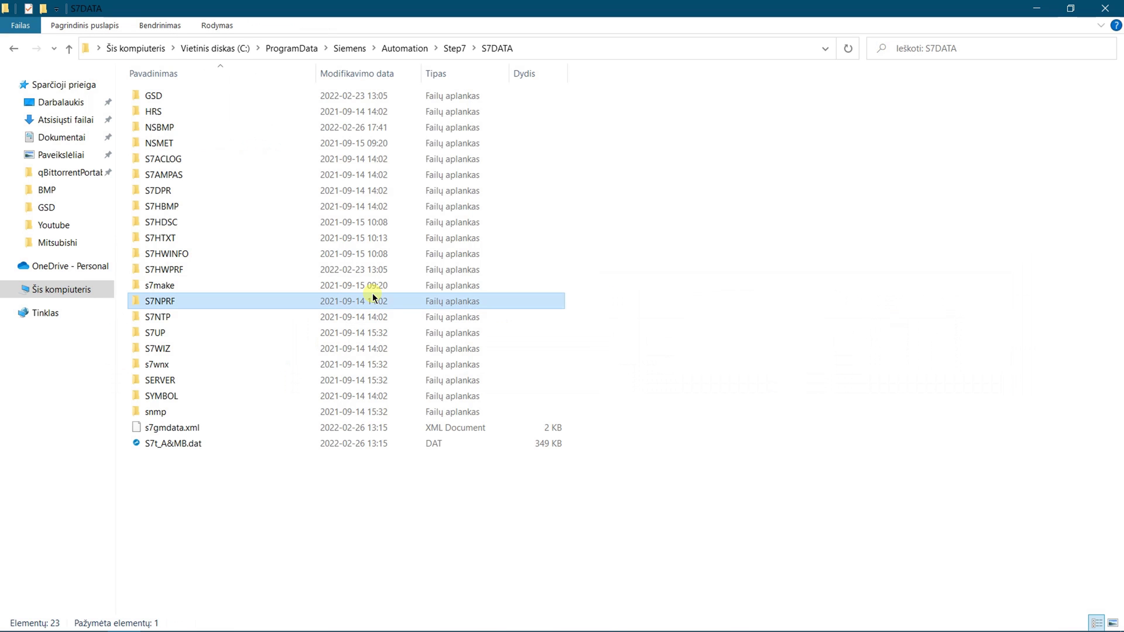
pyautogui.click(168, 130)
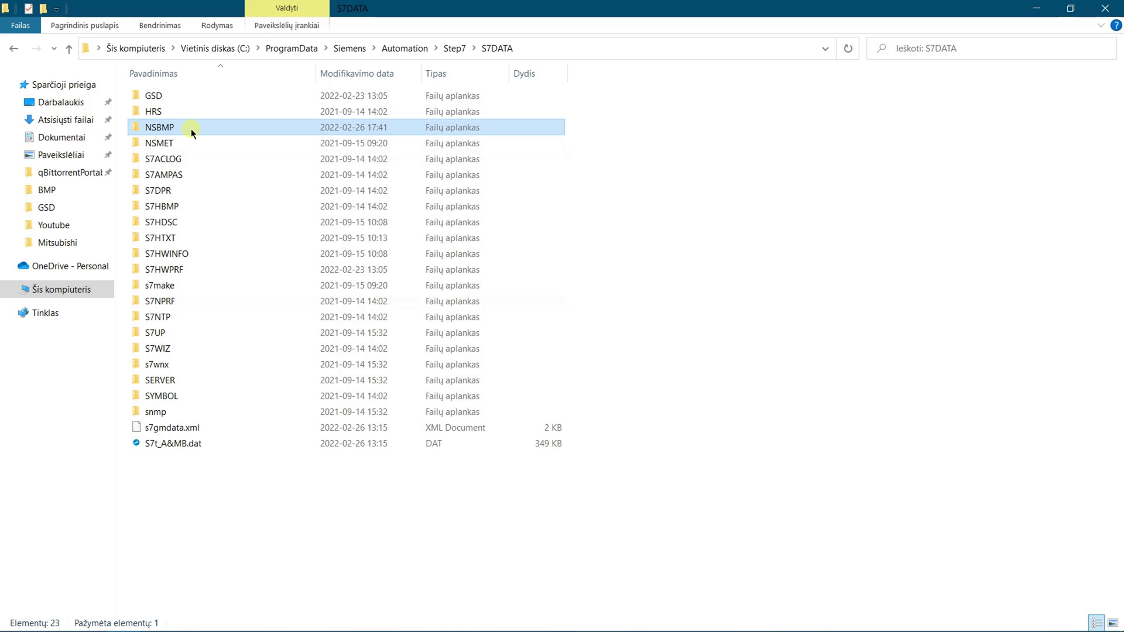
pyautogui.doubleClick(191, 128)
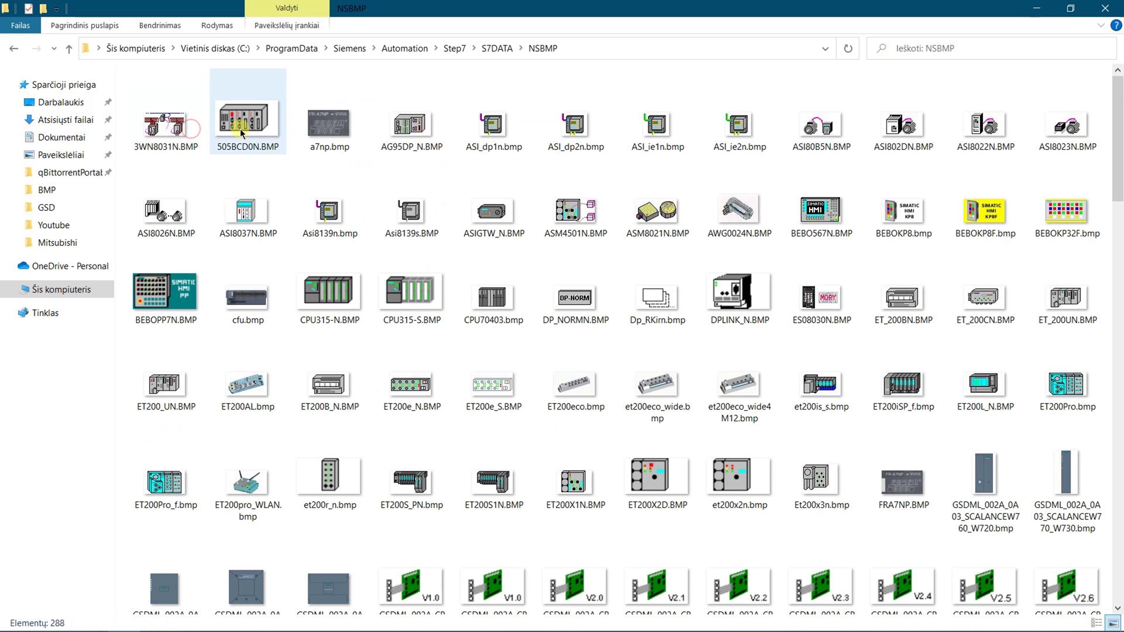
pyautogui.rightClick(466, 89)
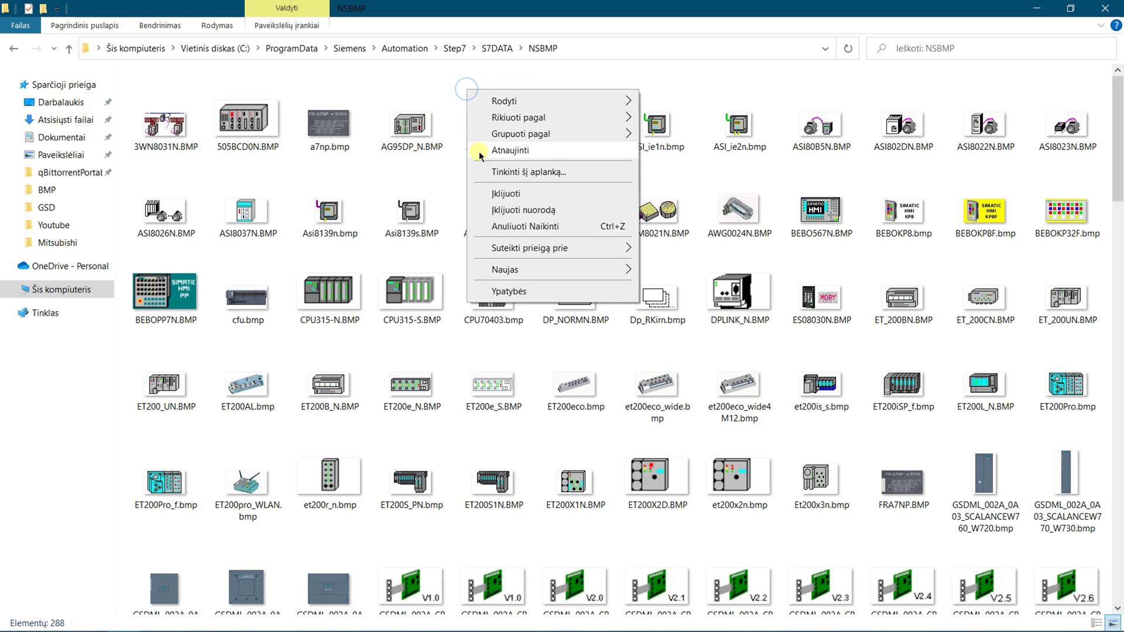
pyautogui.click(506, 193)
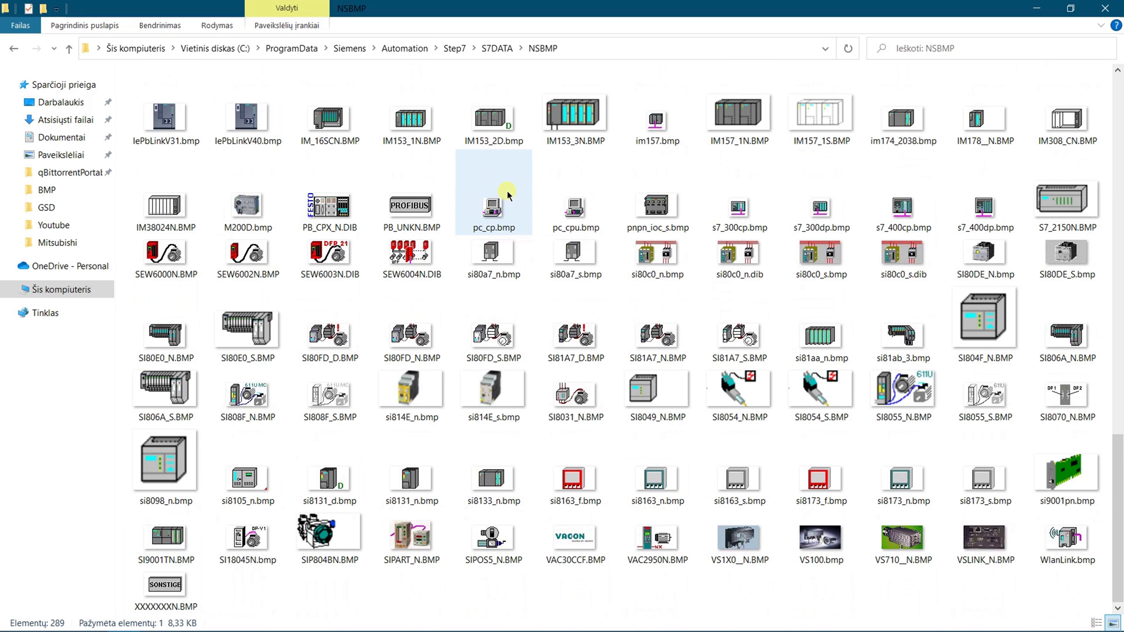
pyautogui.hotkey('alt', 'Tab')
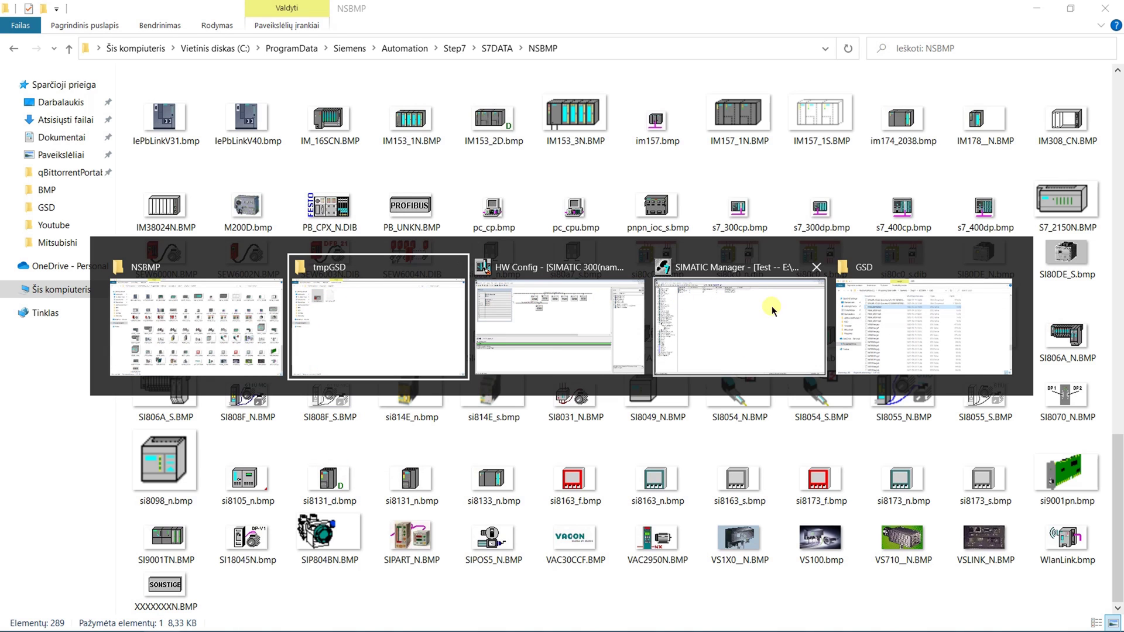
# Go up to S7DATA and open its GSD folder.
pyautogui.press('Escape')
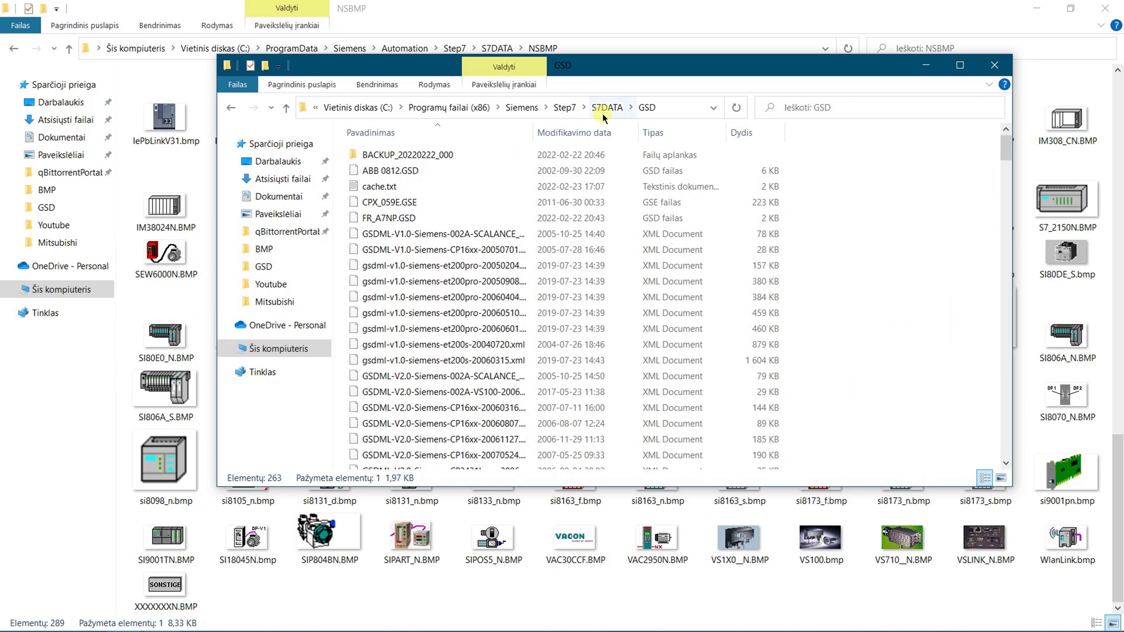
pyautogui.click(605, 107)
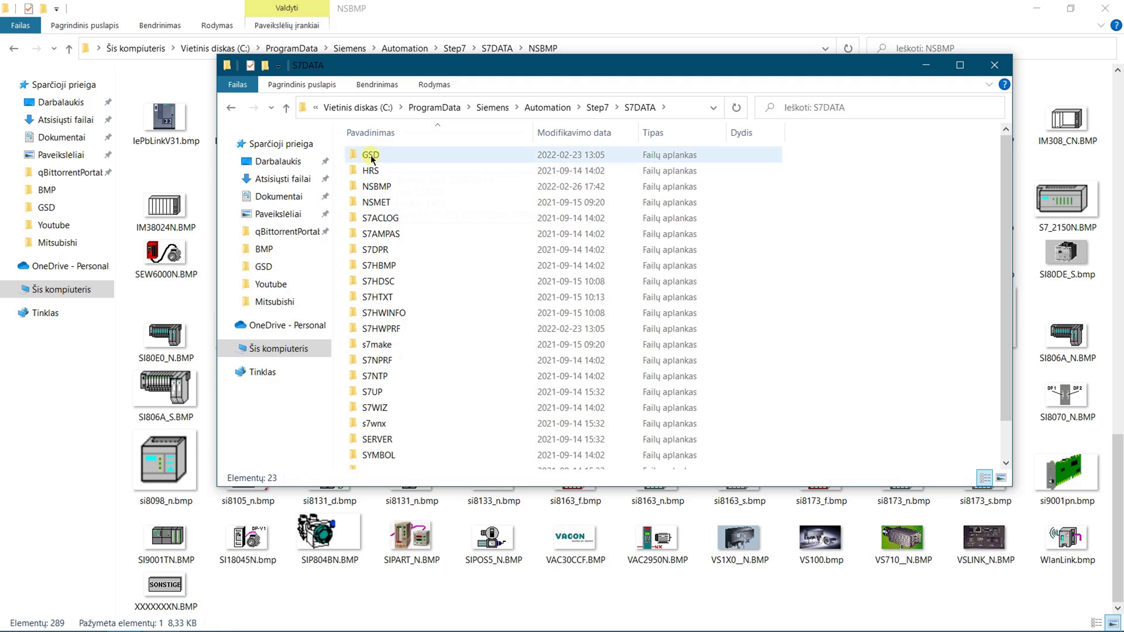
pyautogui.click(370, 156)
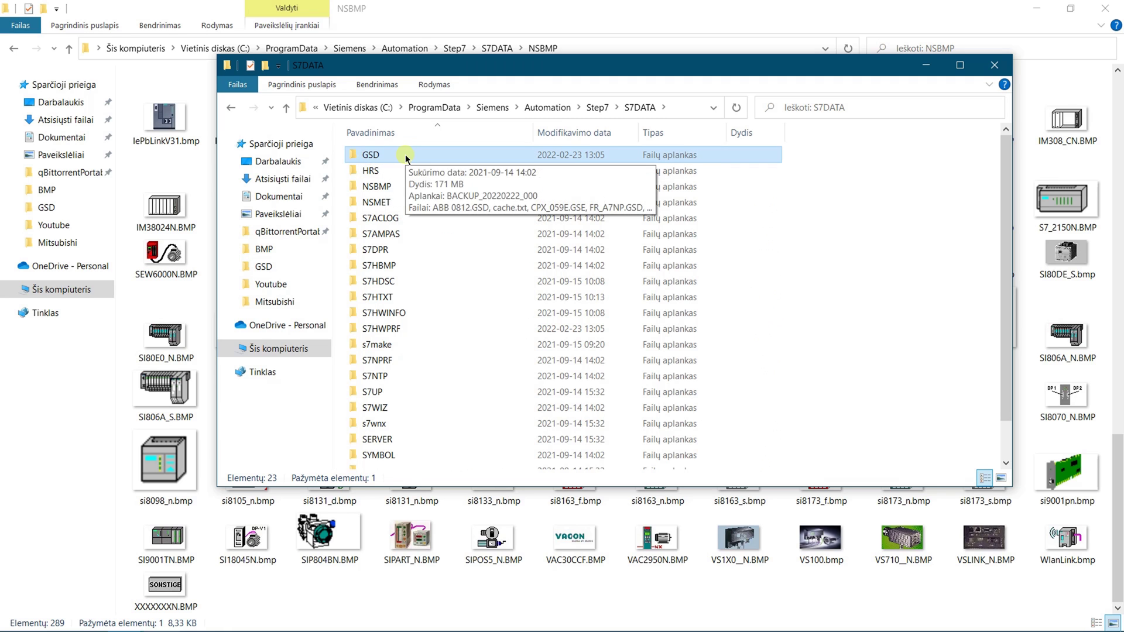
pyautogui.doubleClick(402, 155)
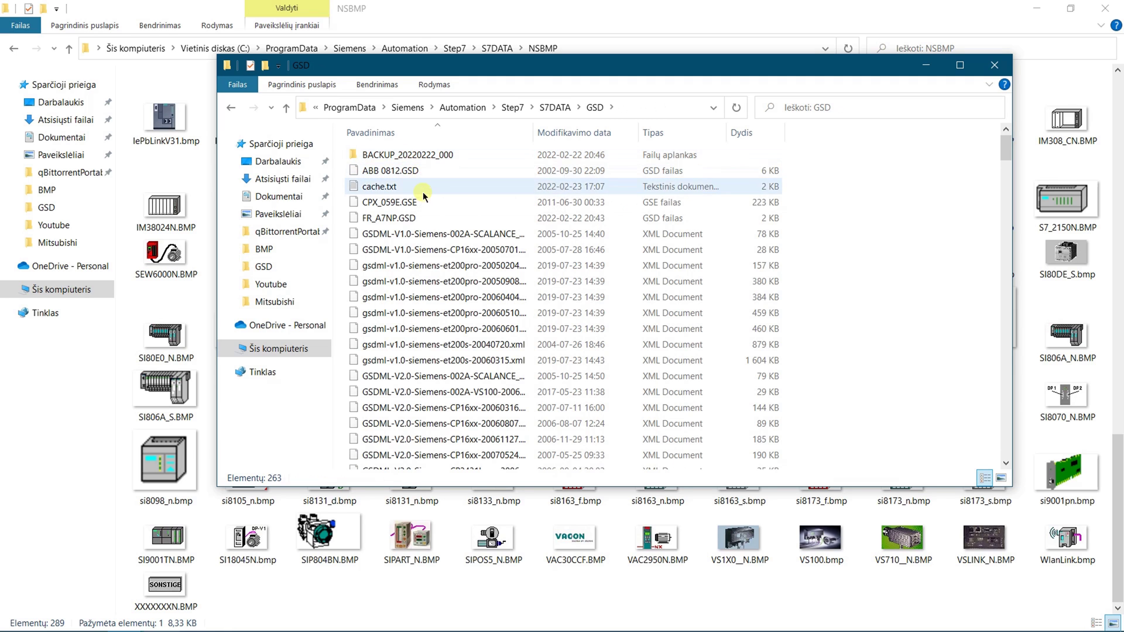
pyautogui.scroll(-5, 422, 192)
pyautogui.scroll(-5, 424, 210)
pyautogui.scroll(-5, 430, 216)
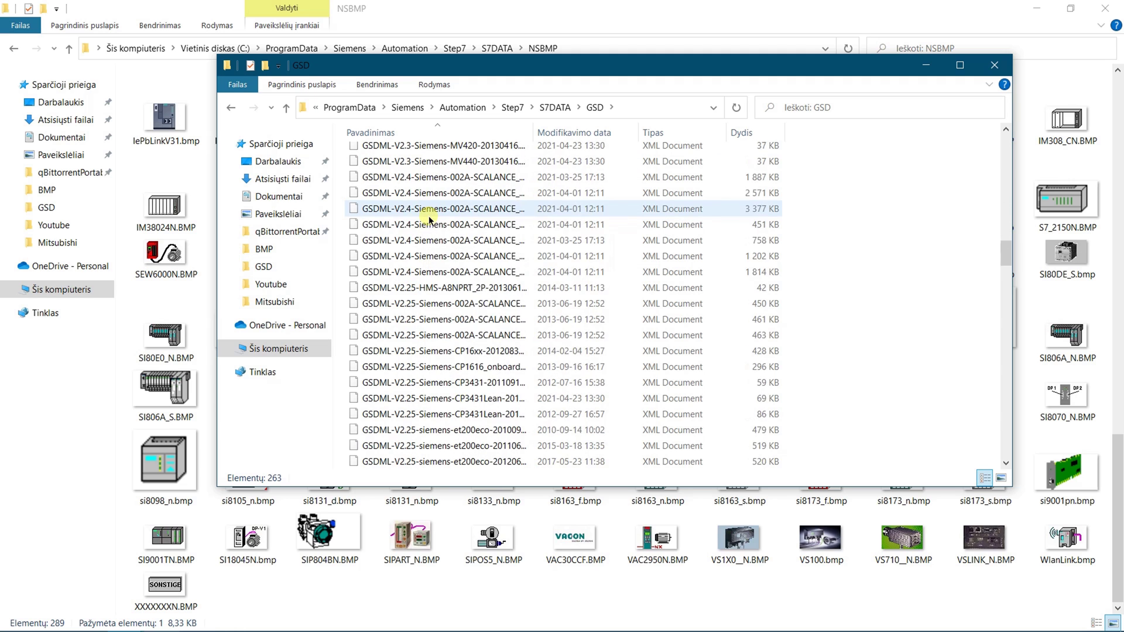
pyautogui.scroll(-5, 430, 216)
pyautogui.scroll(-5, 430, 217)
pyautogui.scroll(-1, 431, 215)
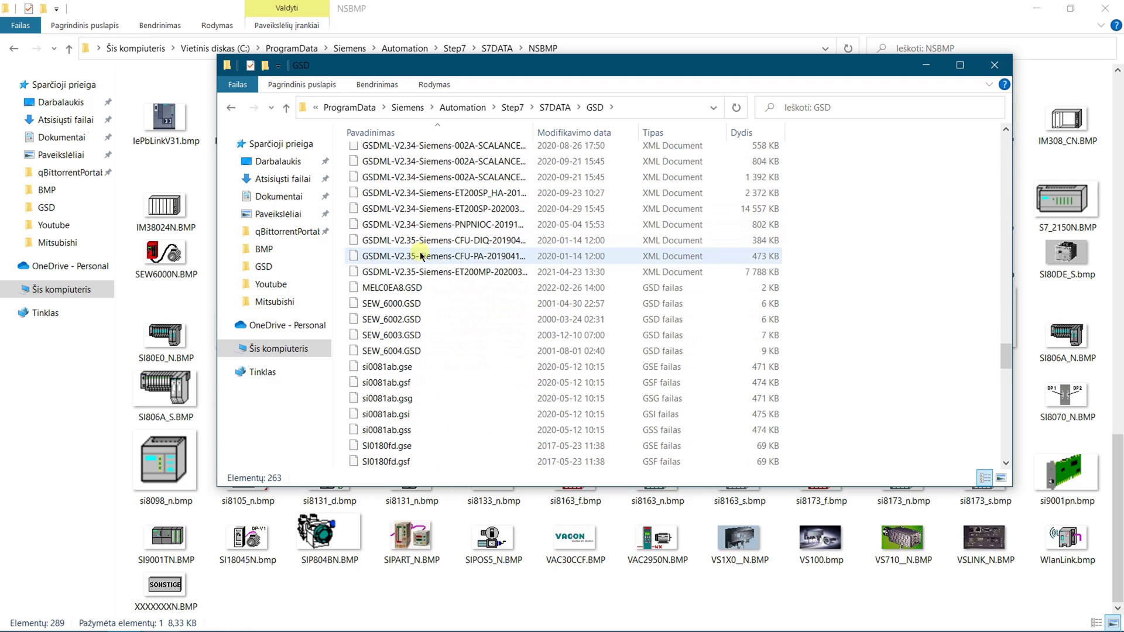
# Open MELC0EA8.GSD with Notepad without making Notepad the default.
pyautogui.click(408, 290)
pyautogui.rightClick(408, 289)
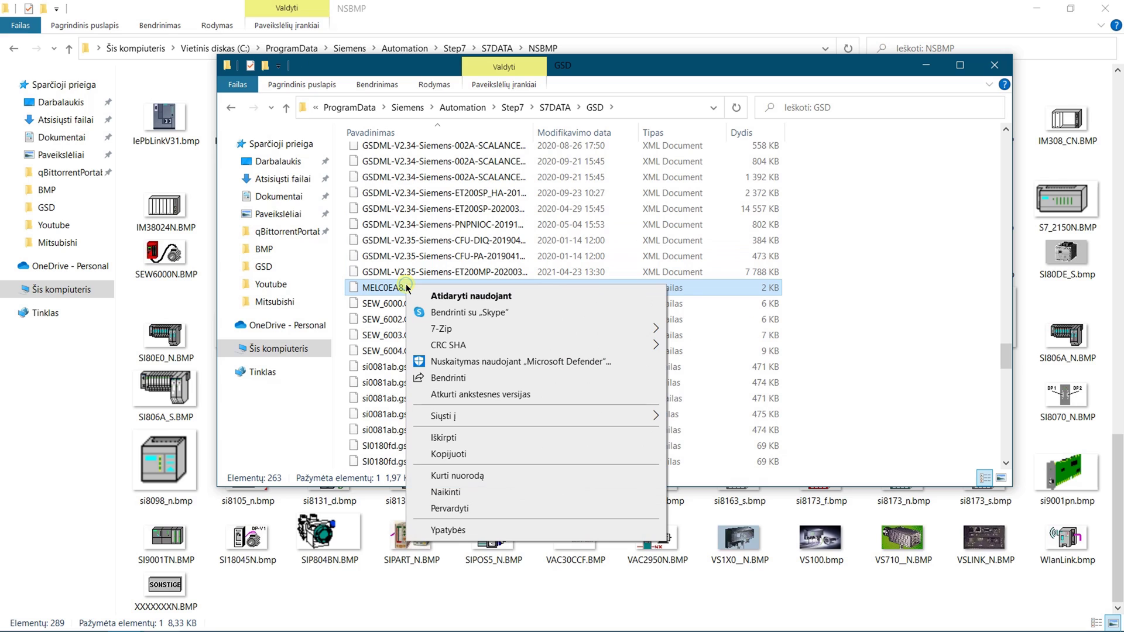
pyautogui.click(440, 296)
pyautogui.click(442, 328)
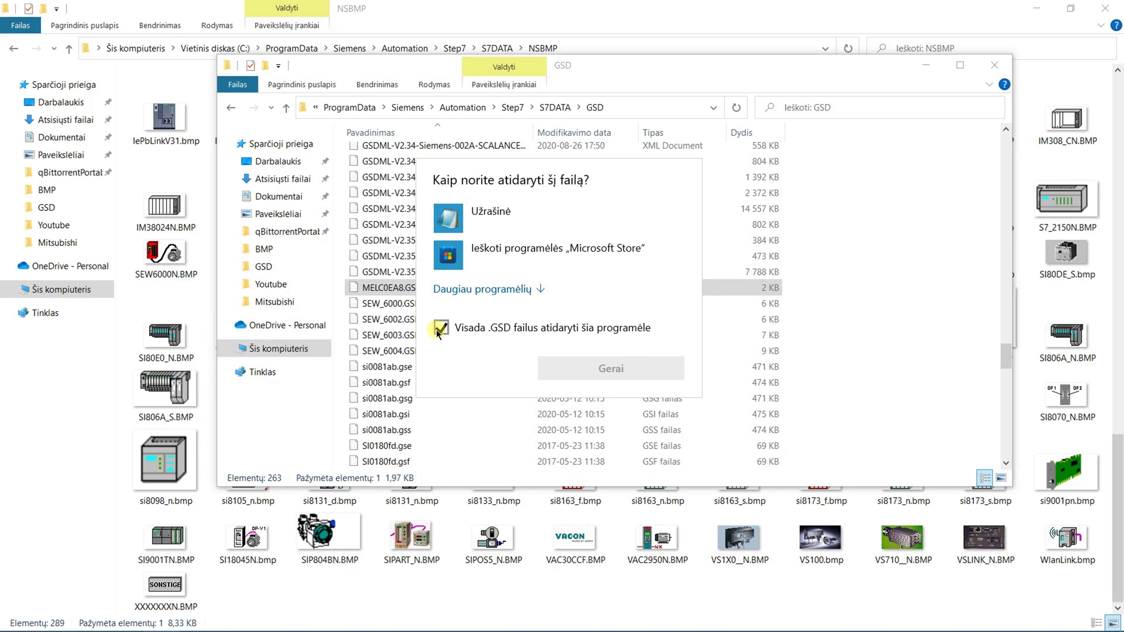
pyautogui.click(441, 225)
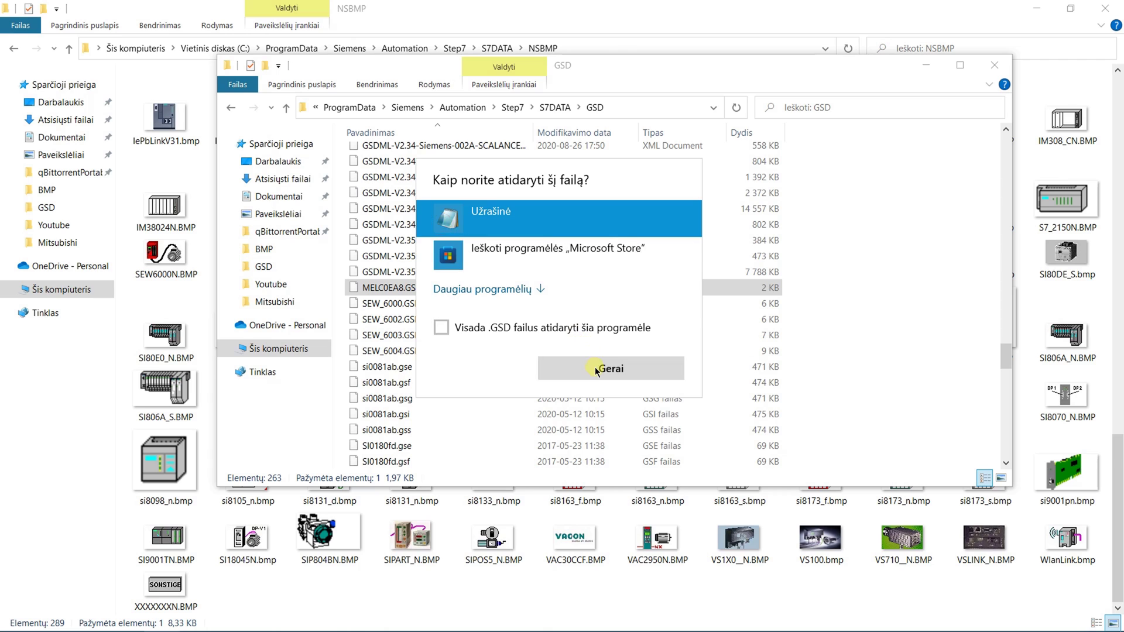
pyautogui.click(588, 369)
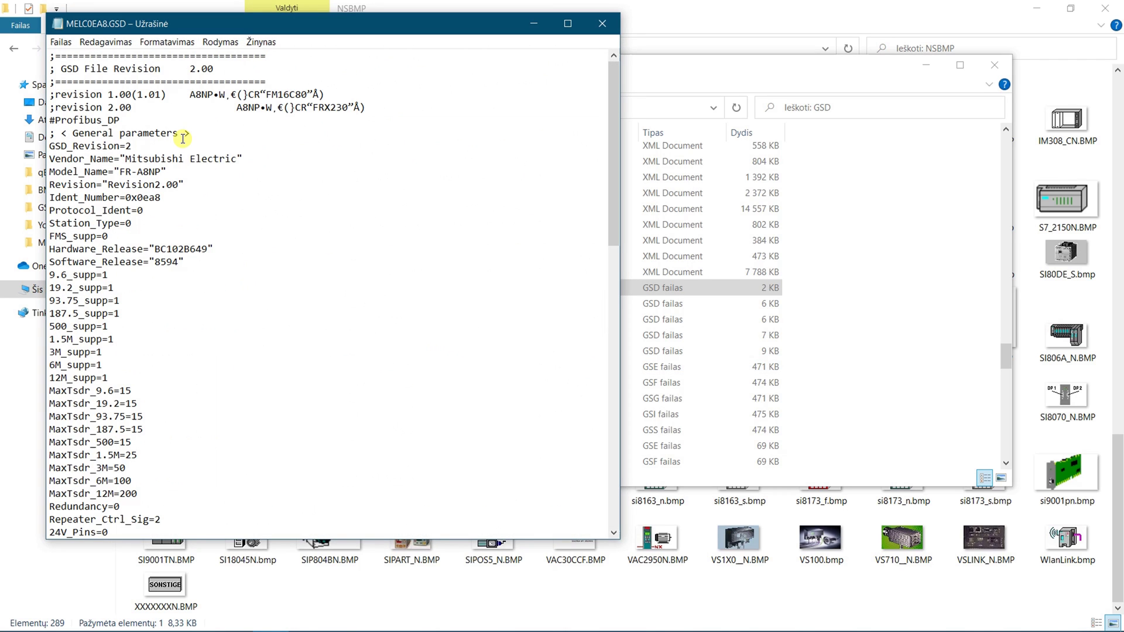
pyautogui.scroll(-2, 185, 140)
pyautogui.scroll(-2, 175, 150)
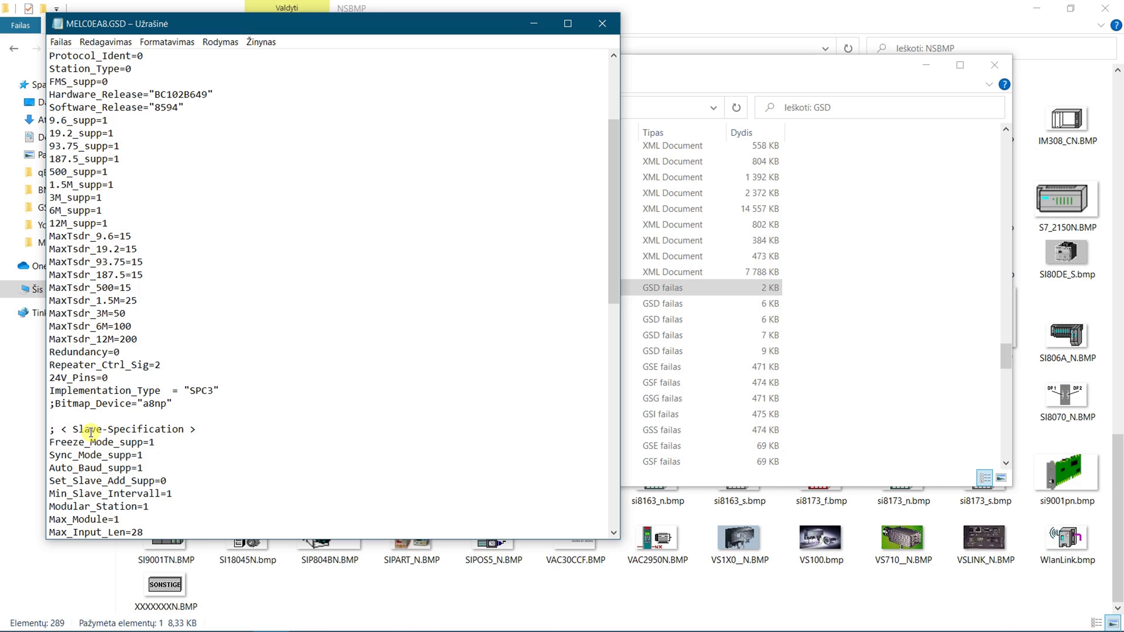
# Uncomment the Bitmap_Device line, select its a8np value, then save and close MELC0EA8.GSD.
pyautogui.click(51, 403)
pyautogui.press('Delete')
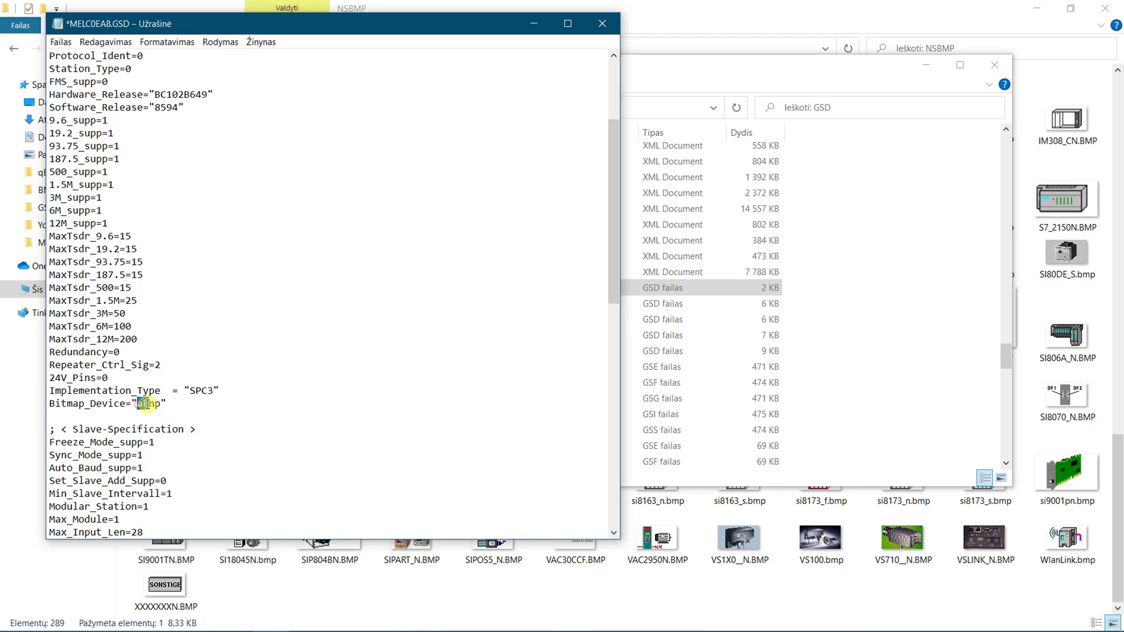
pyautogui.moveTo(137, 404); pyautogui.dragTo(161, 404)
pyautogui.scroll(5, 280, 306)
pyautogui.hotkey('ctrl', 's')
pyautogui.click(60, 41)
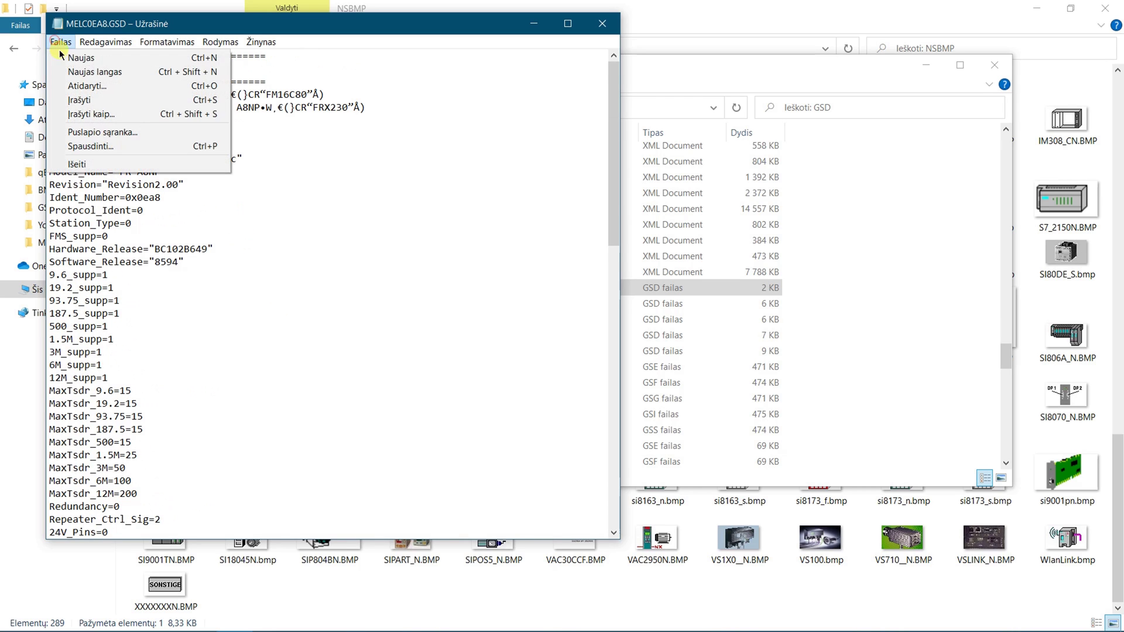
pyautogui.click(78, 101)
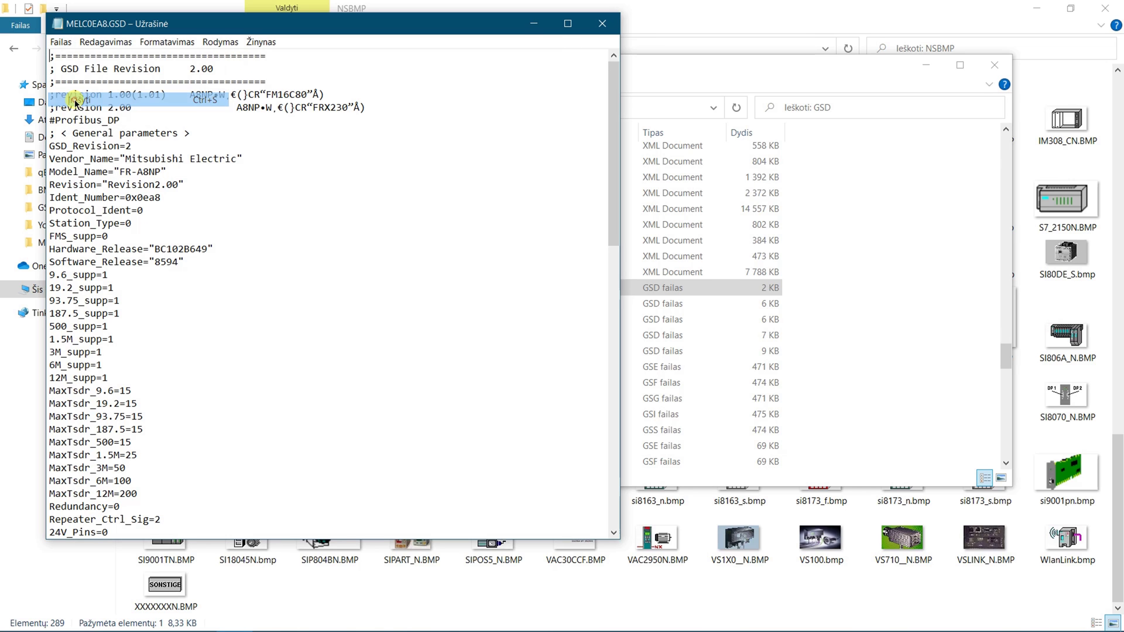
pyautogui.click(607, 24)
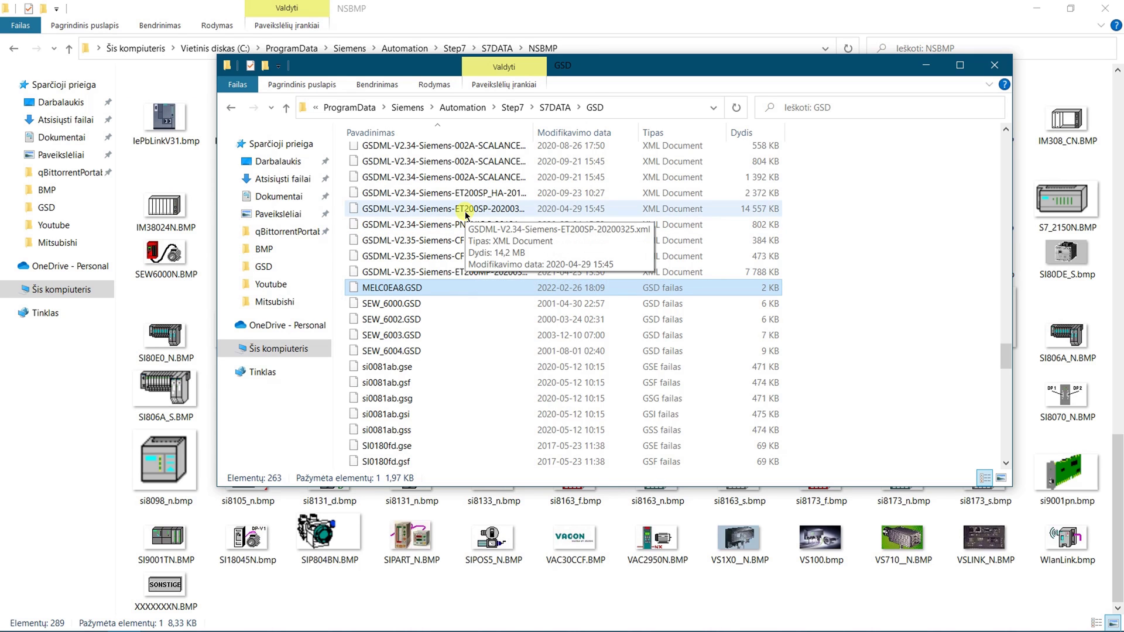
# Switch to SIMATIC Manager and open the SIMATIC 300(namu) Hardware object.
pyautogui.hotkey('alt', 'Tab')
pyautogui.press('Tab')
pyautogui.click(662, 309)
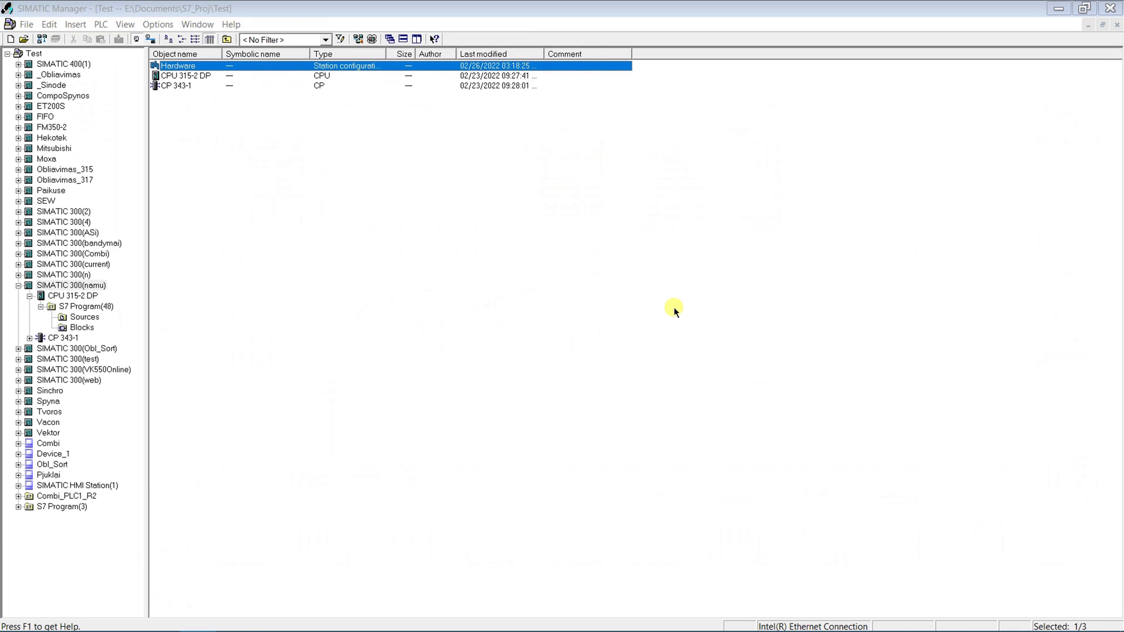
pyautogui.doubleClick(175, 66)
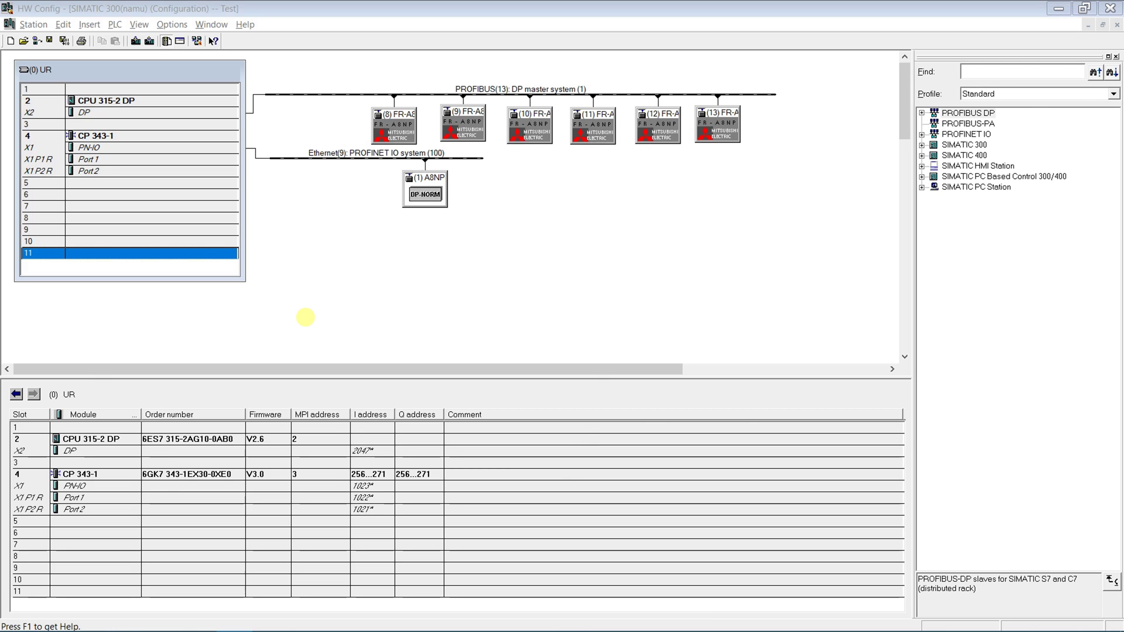
# Open MELC0EA8.GSD from the tmpGSD folder in Notepad.
pyautogui.hotkey('alt', 'Tab')
pyautogui.click(478, 249)
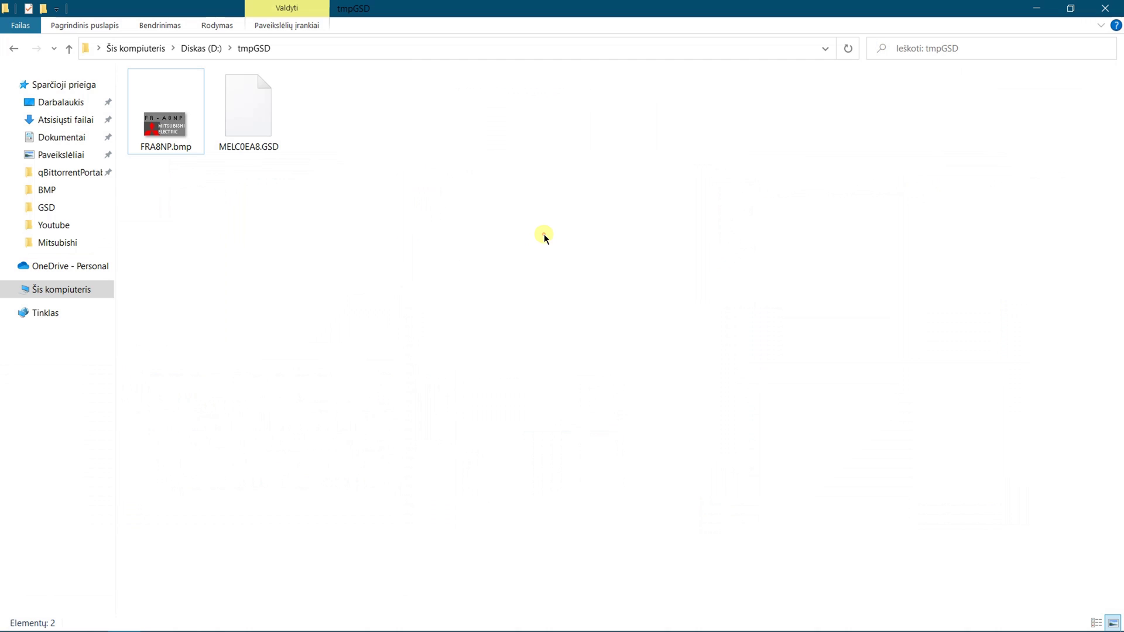
pyautogui.click(263, 109)
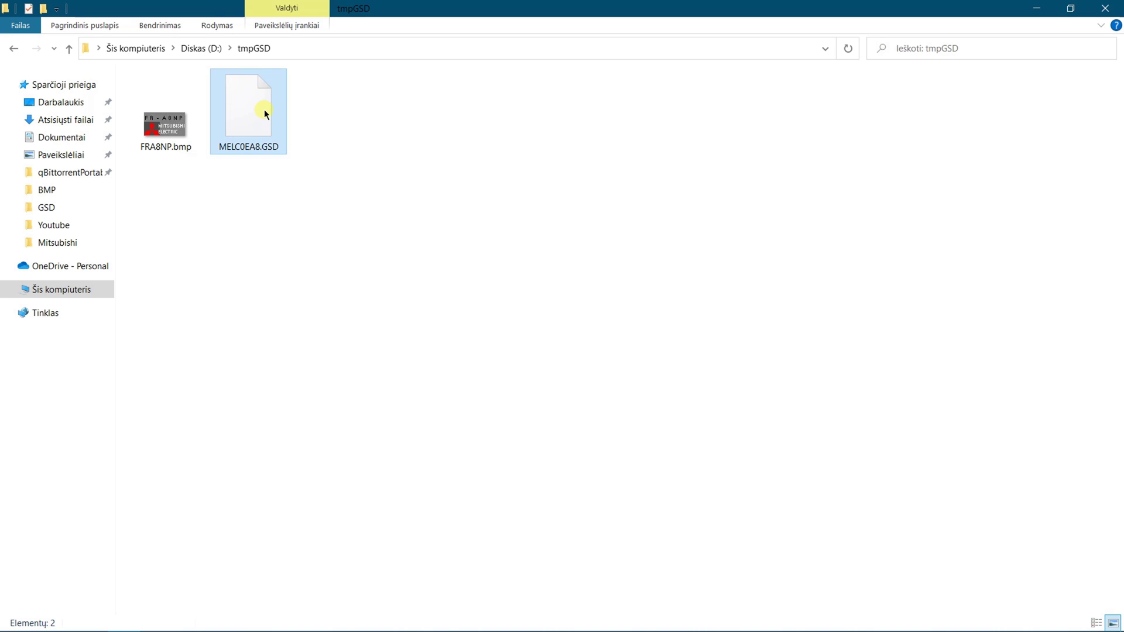
pyautogui.click(265, 109)
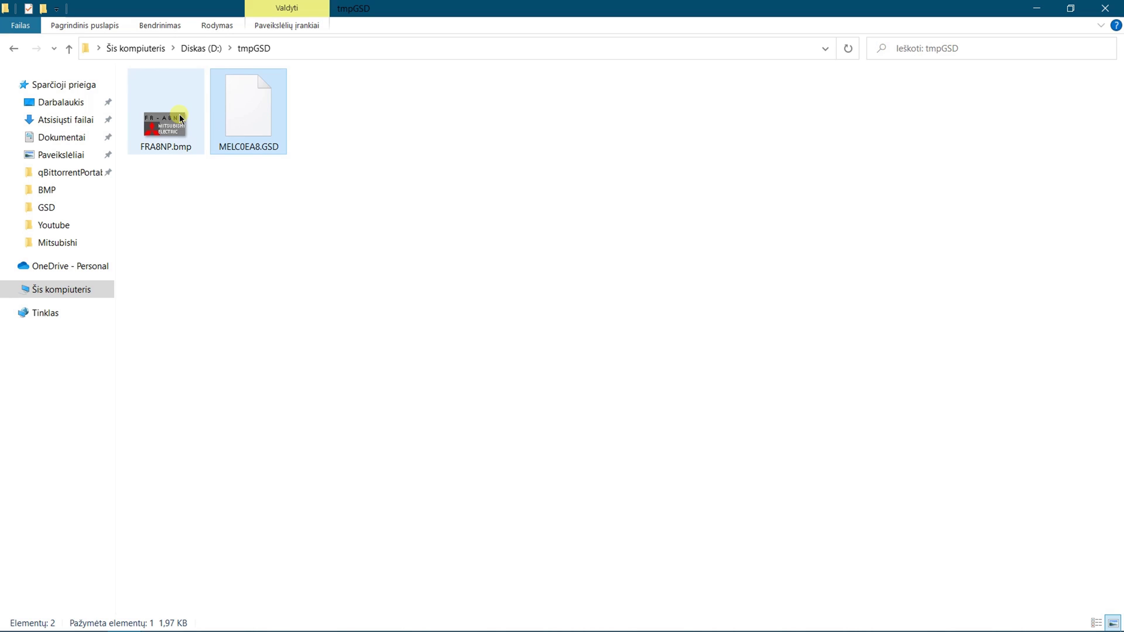
pyautogui.doubleClick(257, 108)
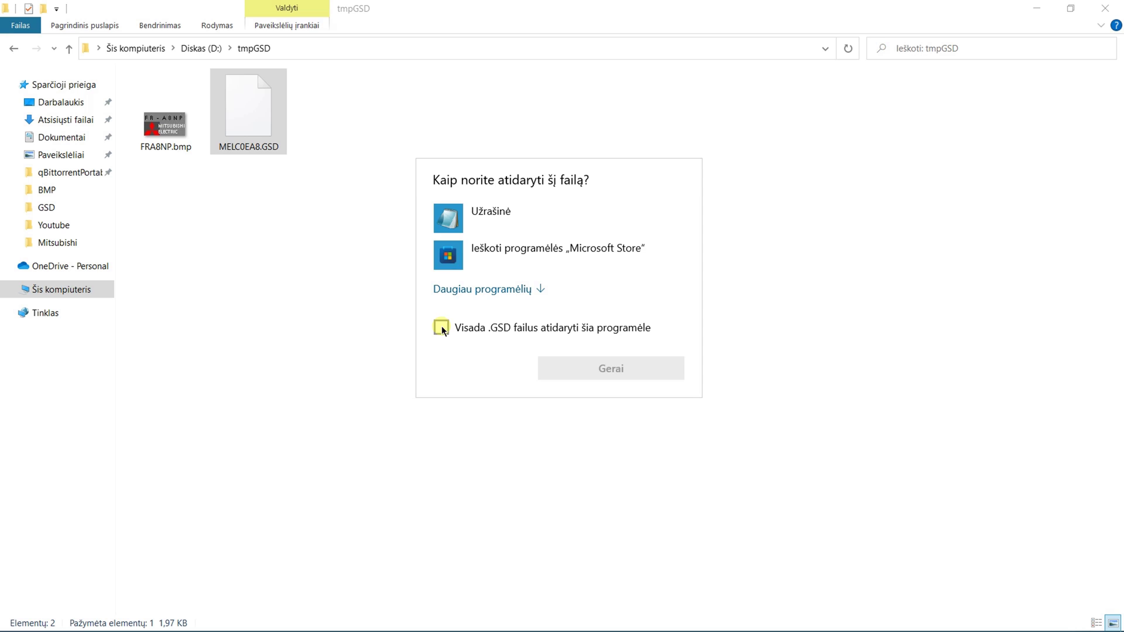
pyautogui.click(466, 216)
pyautogui.click(597, 365)
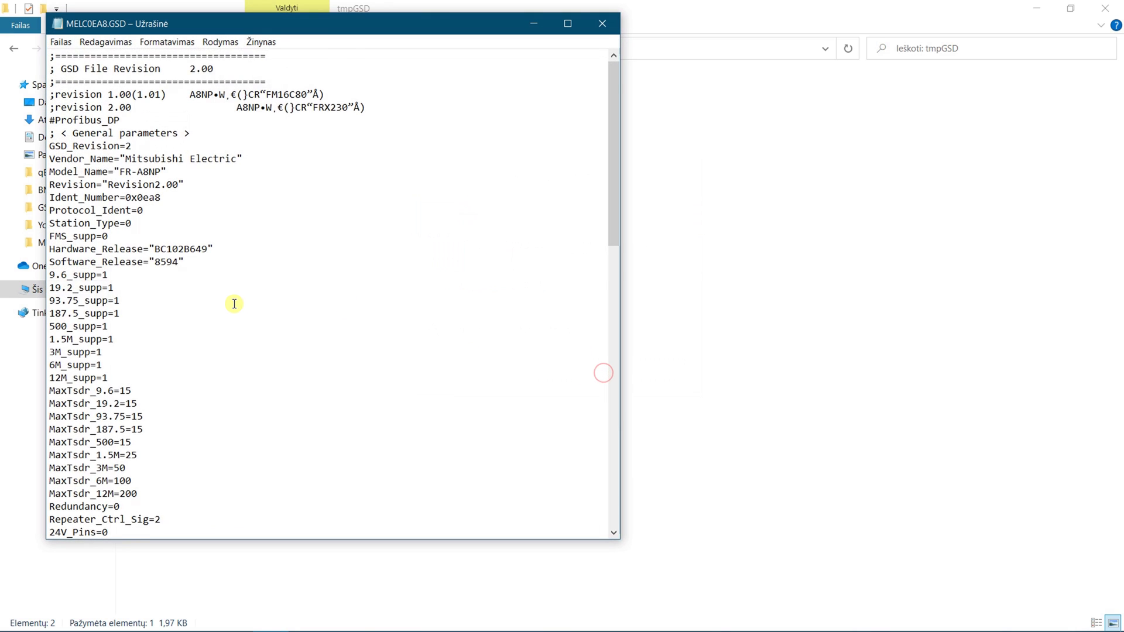
pyautogui.scroll(-7, 234, 305)
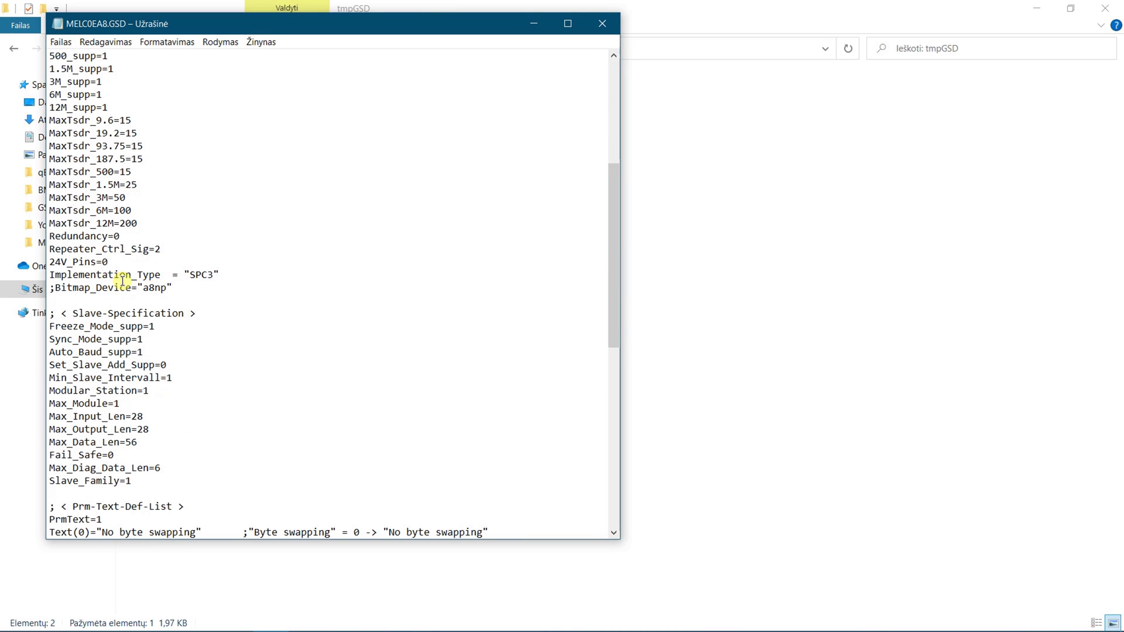
# Make Bitmap_Device read "fra8np", remove its leading semicolon, then save and close.
pyautogui.click(142, 289)
pyautogui.moveTo(224, 23); pyautogui.dragTo(510, 56)
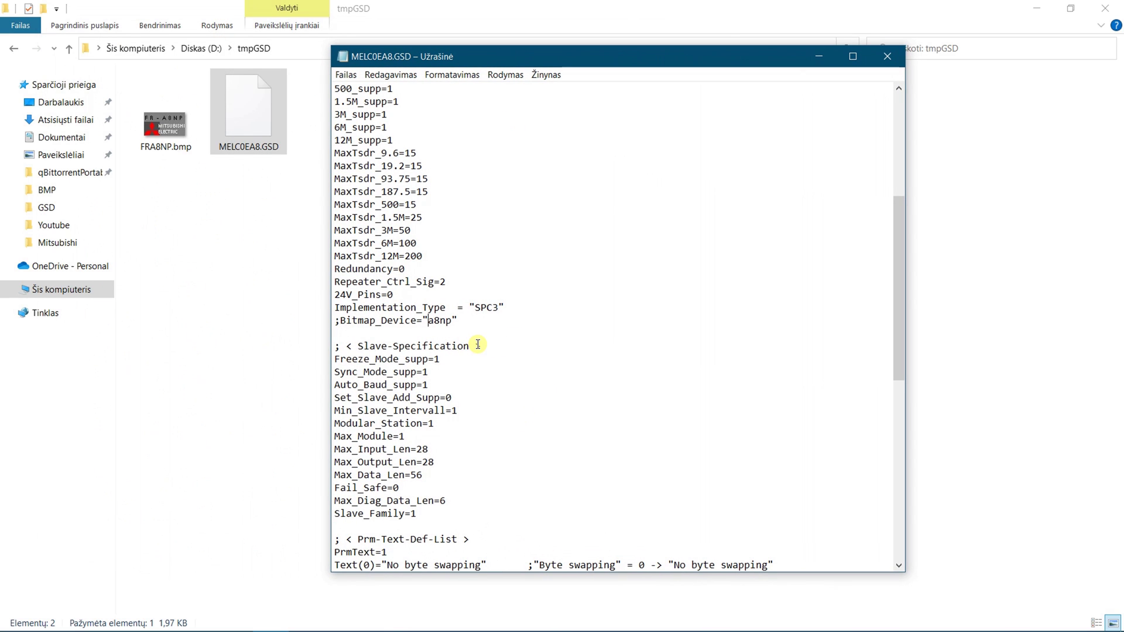
pyautogui.write('fr')
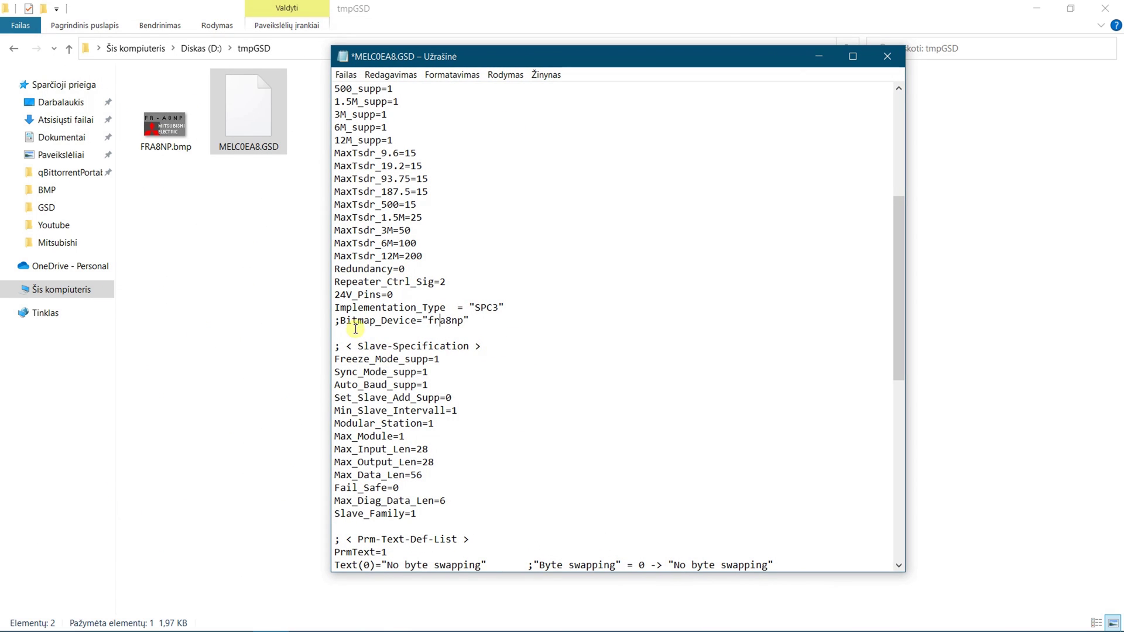
pyautogui.click(339, 321)
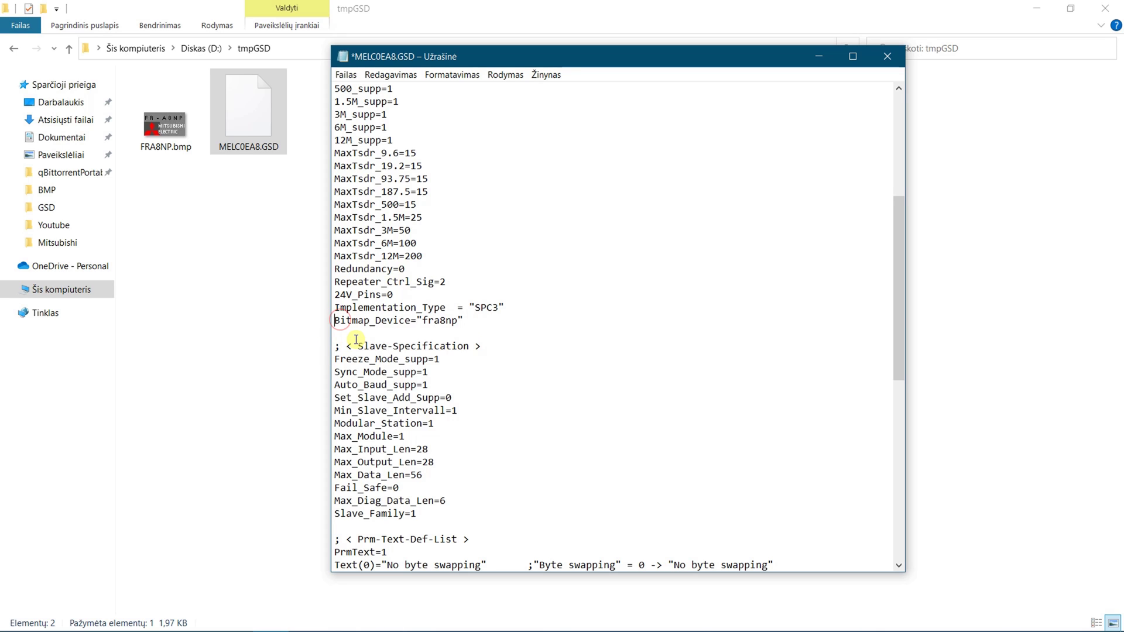
pyautogui.press('BackSpace')
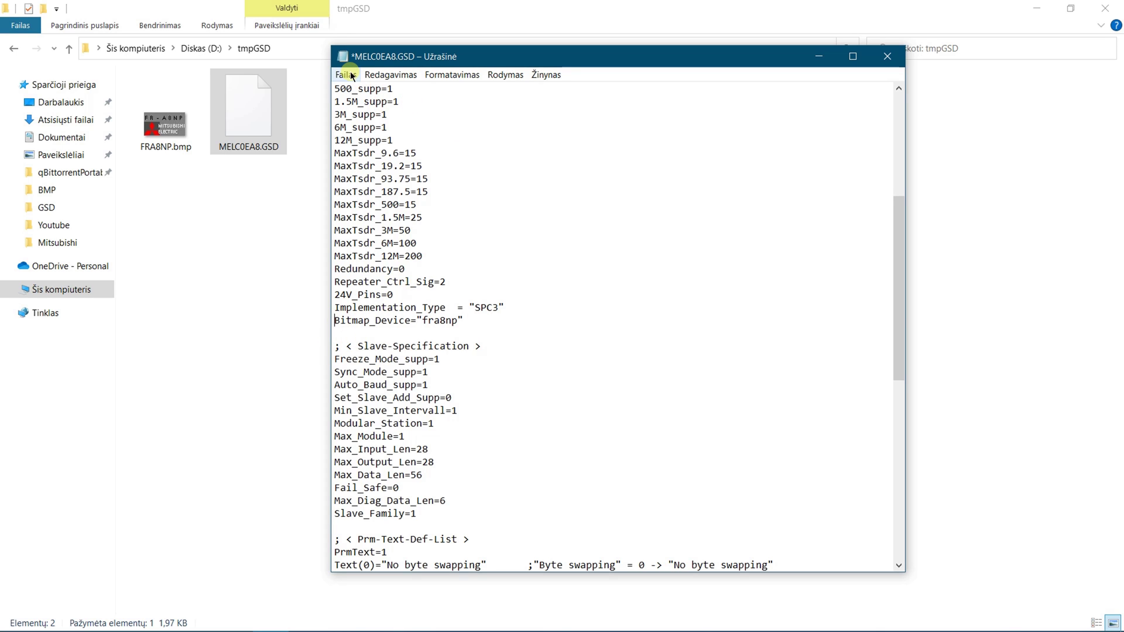
pyautogui.click(345, 75)
pyautogui.click(366, 134)
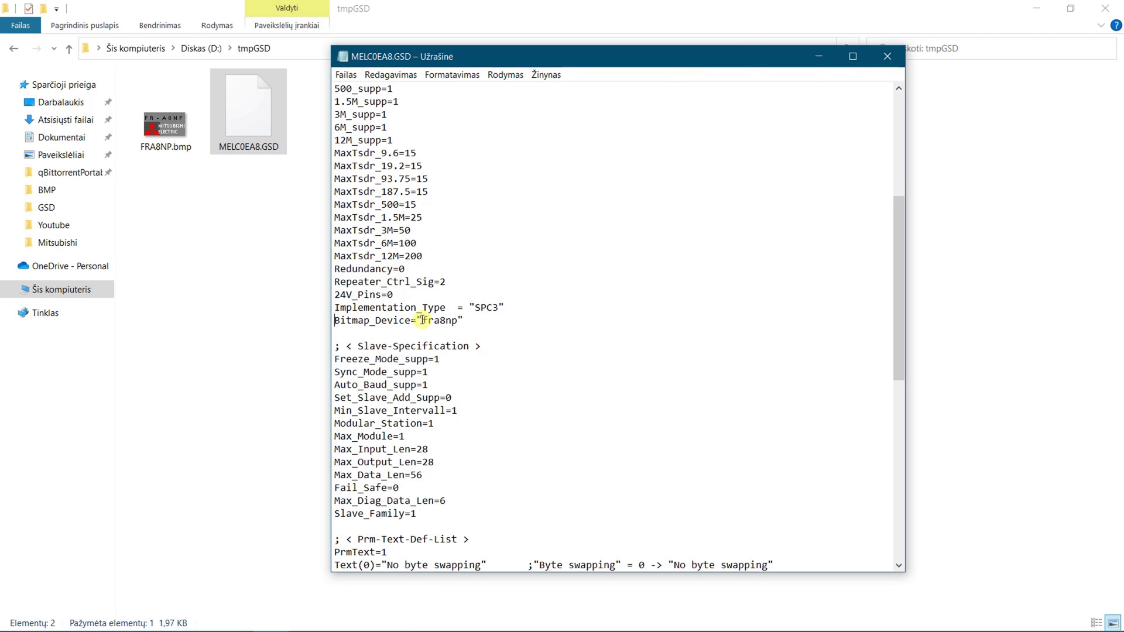
pyautogui.moveTo(466, 321); pyautogui.dragTo(334, 320)
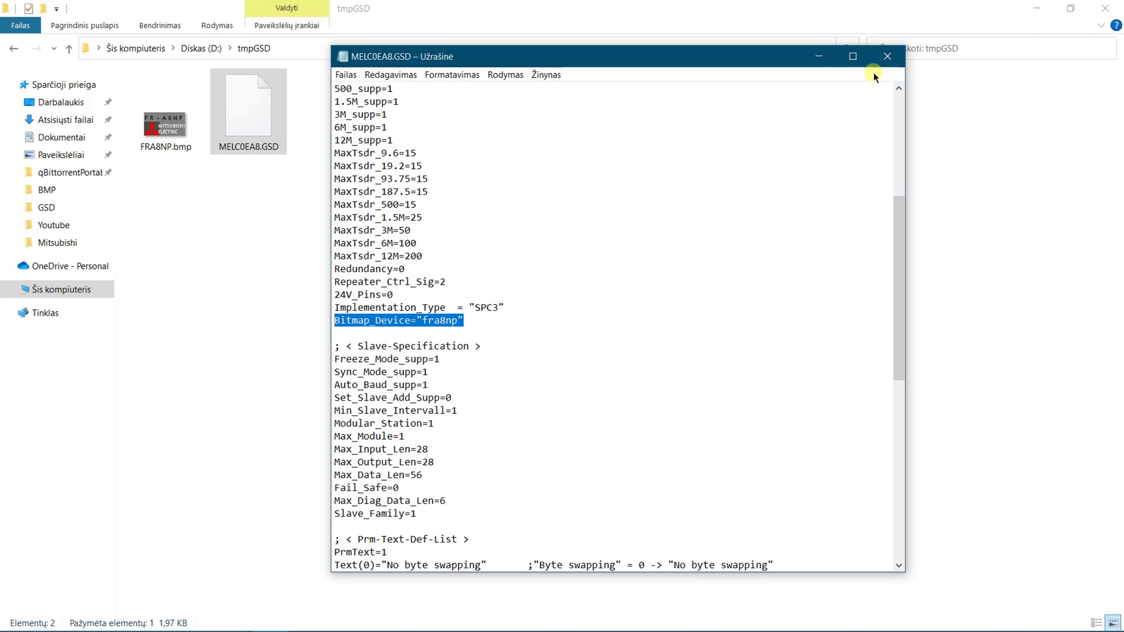
pyautogui.click(886, 53)
# Return to HW Config and close the SIMATIC 300(namu) station window.
pyautogui.hotkey('alt', 'Tab')
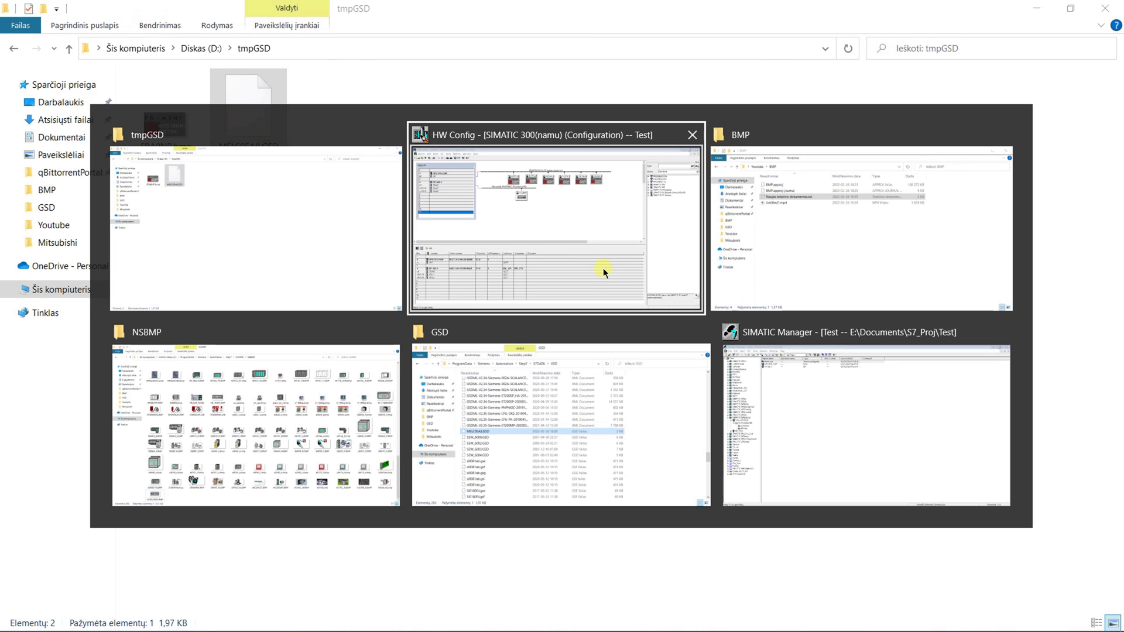
pyautogui.click(575, 243)
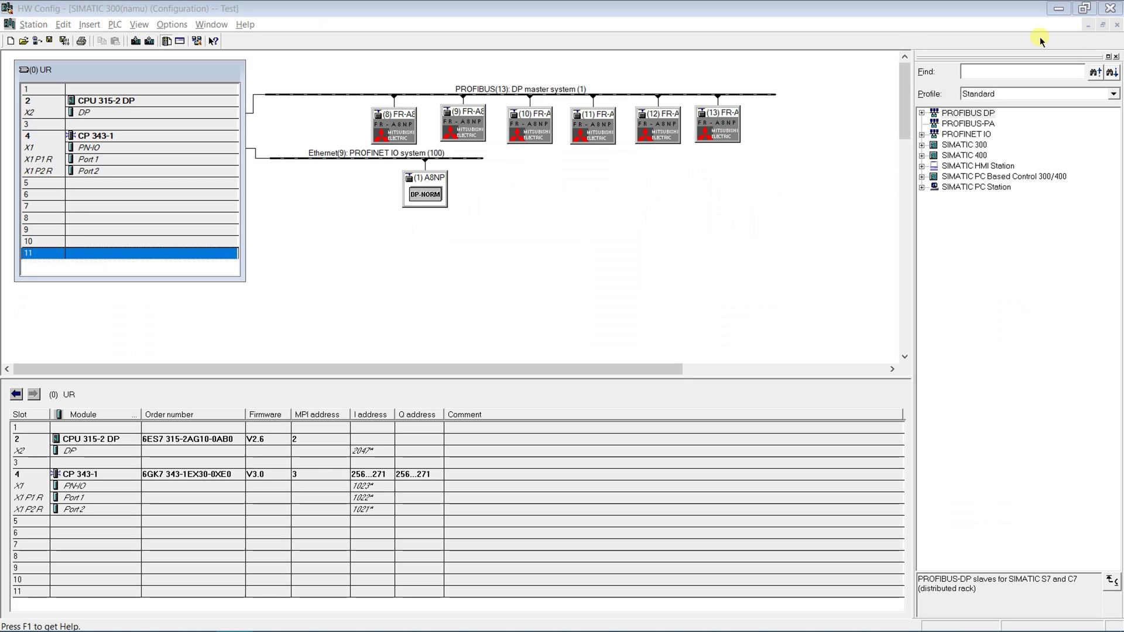
pyautogui.click(1117, 25)
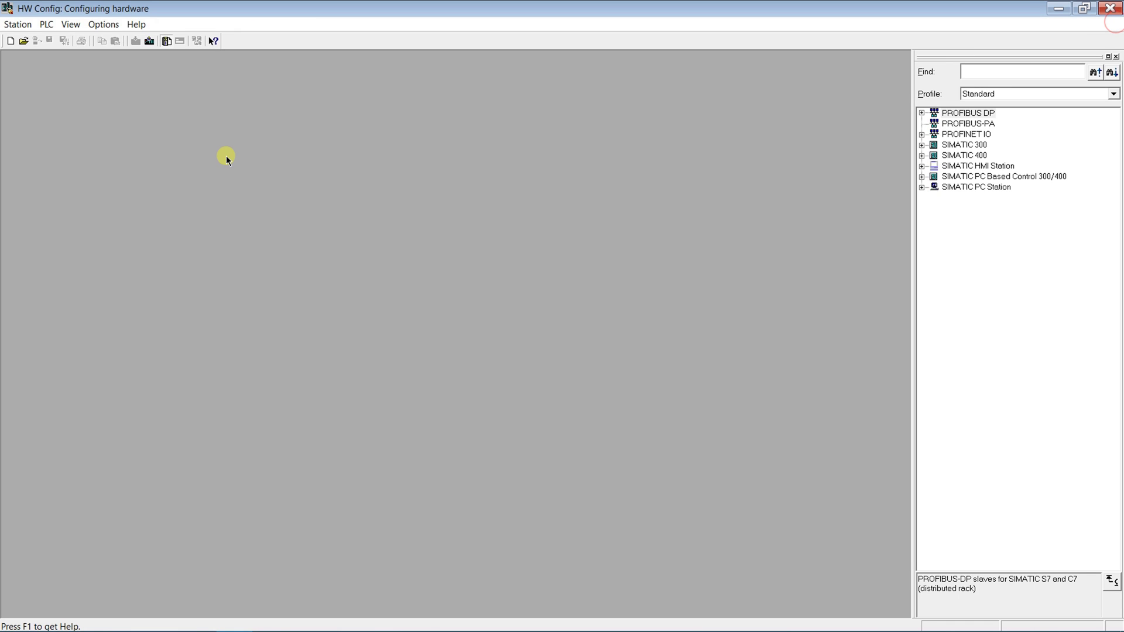
pyautogui.click(102, 25)
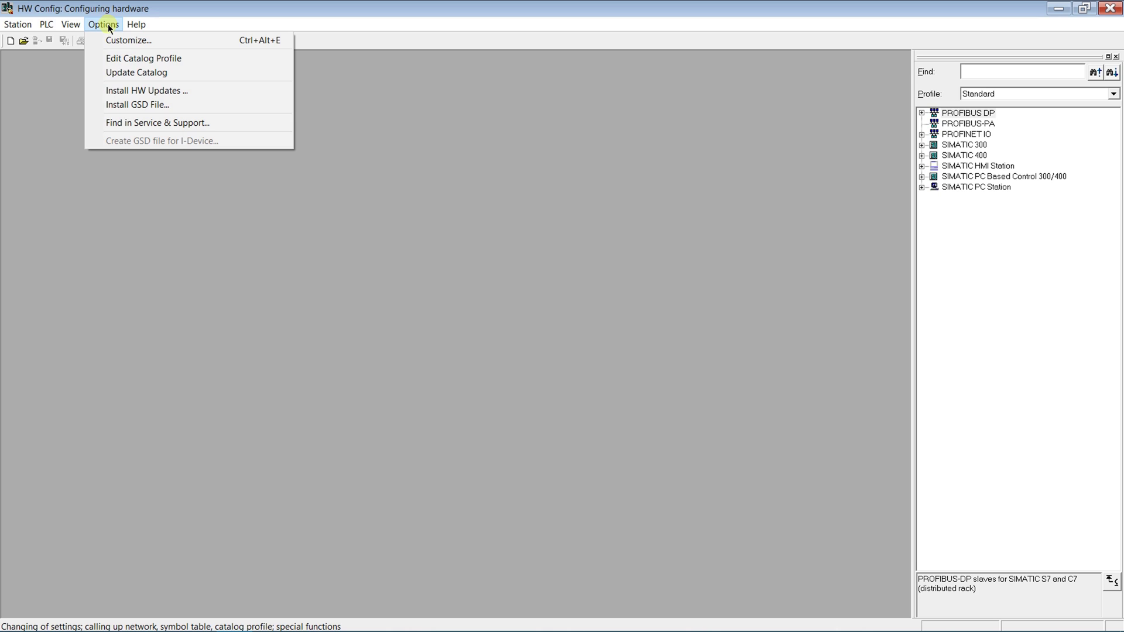
# In Install GSD Files, choose D:\tmpGSD as the source folder.
pyautogui.click(134, 104)
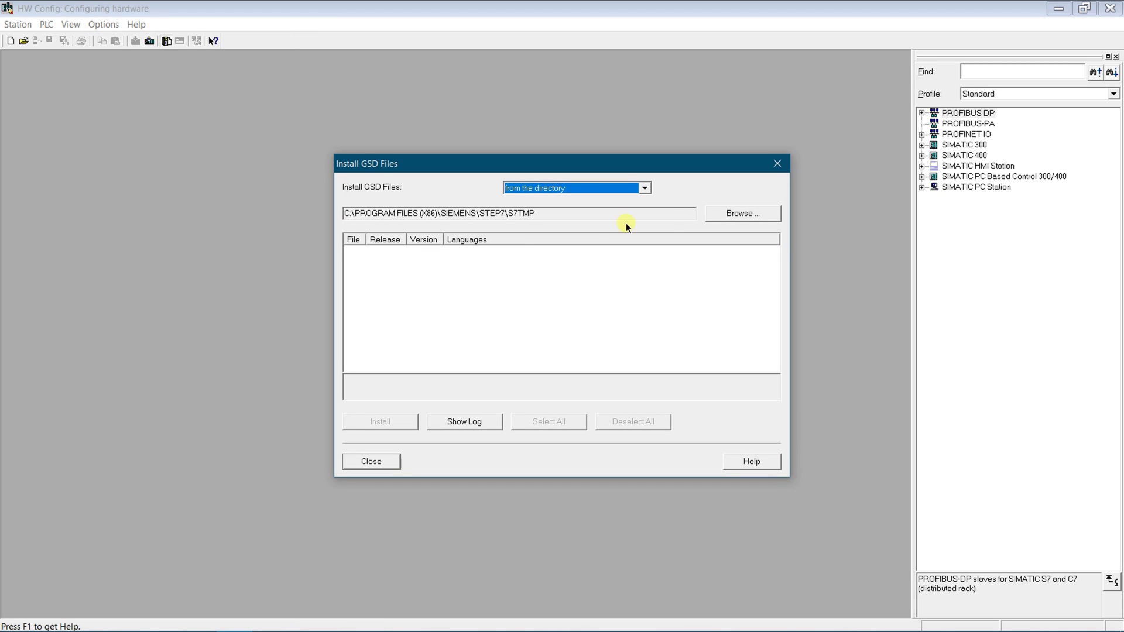
pyautogui.click(743, 213)
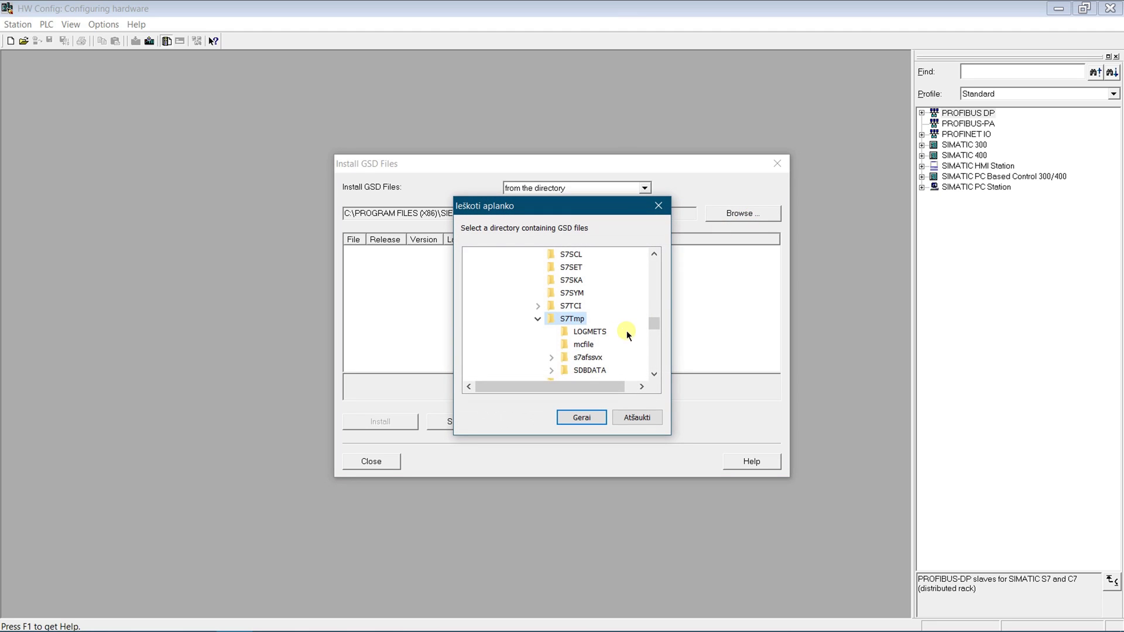
pyautogui.scroll(5, 631, 332)
pyautogui.scroll(5, 631, 333)
pyautogui.scroll(5, 631, 333)
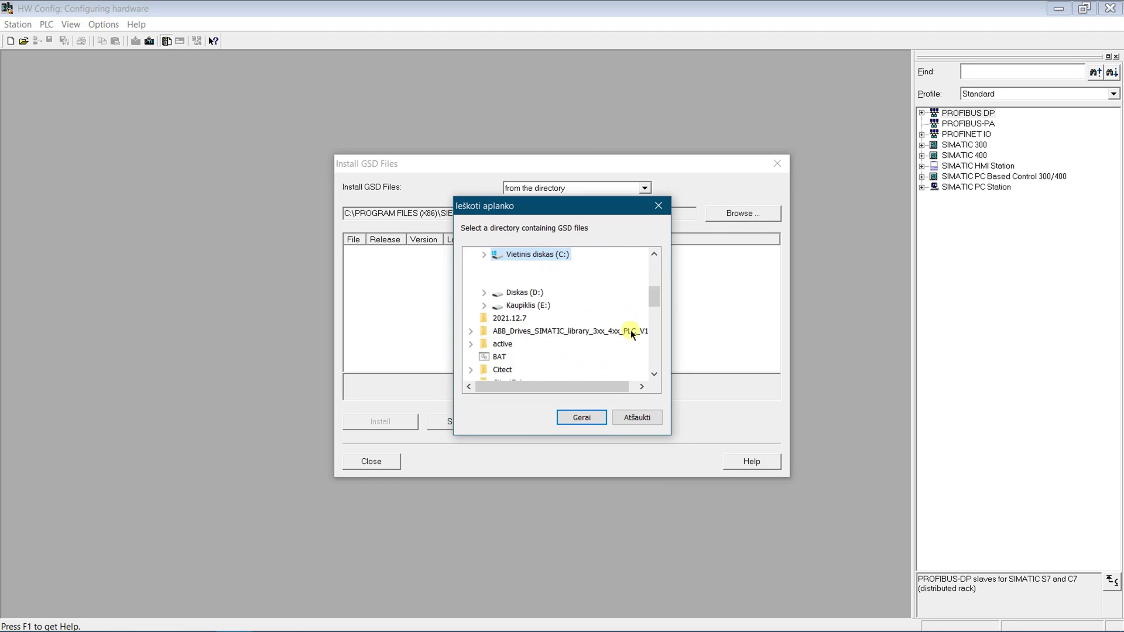
pyautogui.scroll(3, 631, 332)
pyautogui.press('Down')
pyautogui.press('Down')
pyautogui.press('Down')
pyautogui.press('Down')
pyautogui.press('Down')
pyautogui.press('Down')
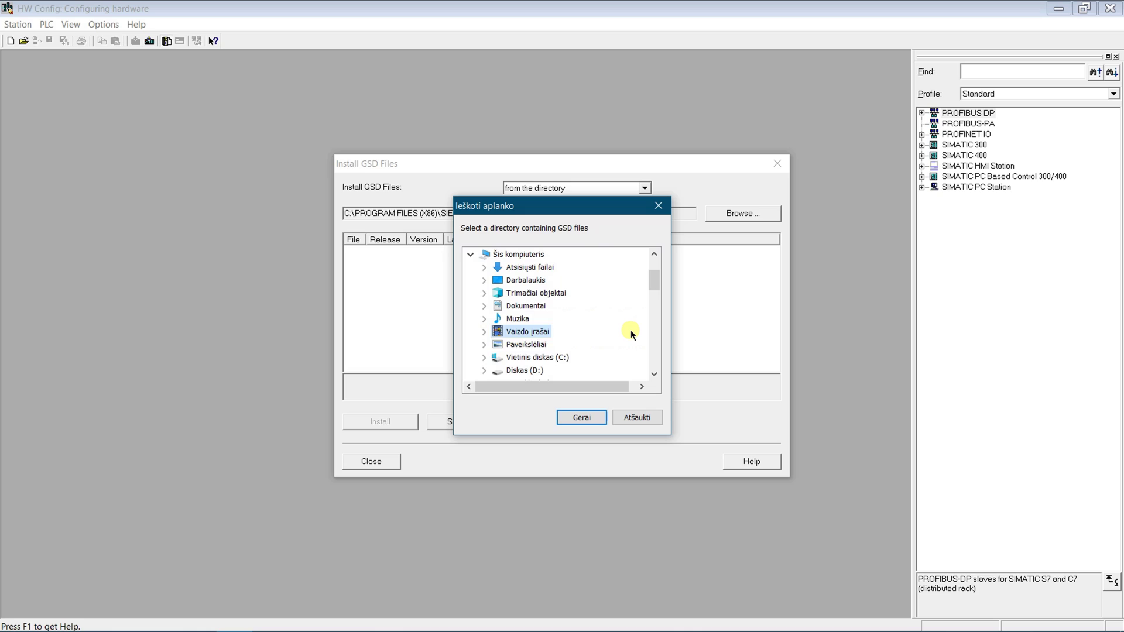
pyautogui.press('Down')
pyautogui.press('Down')
pyautogui.press('Down')
pyautogui.press('Down')
pyautogui.press('Right')
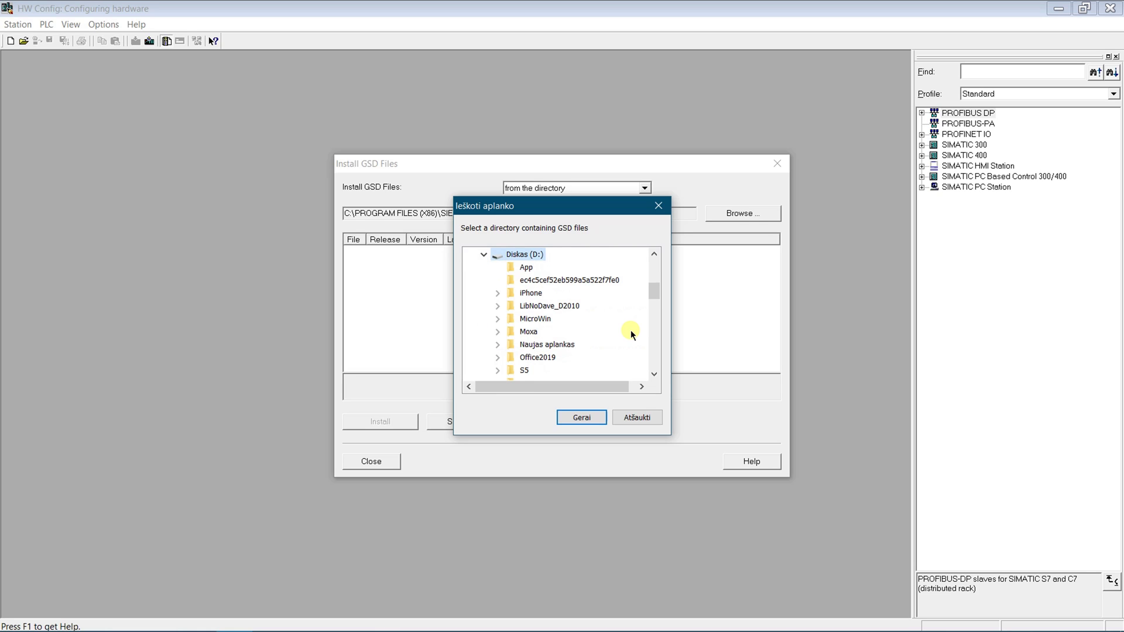
pyautogui.press('Down')
pyautogui.press('Down')
pyautogui.press('Down')
pyautogui.press('Down')
pyautogui.press('Down')
pyautogui.press('Down')
pyautogui.press('Down')
pyautogui.press('Down')
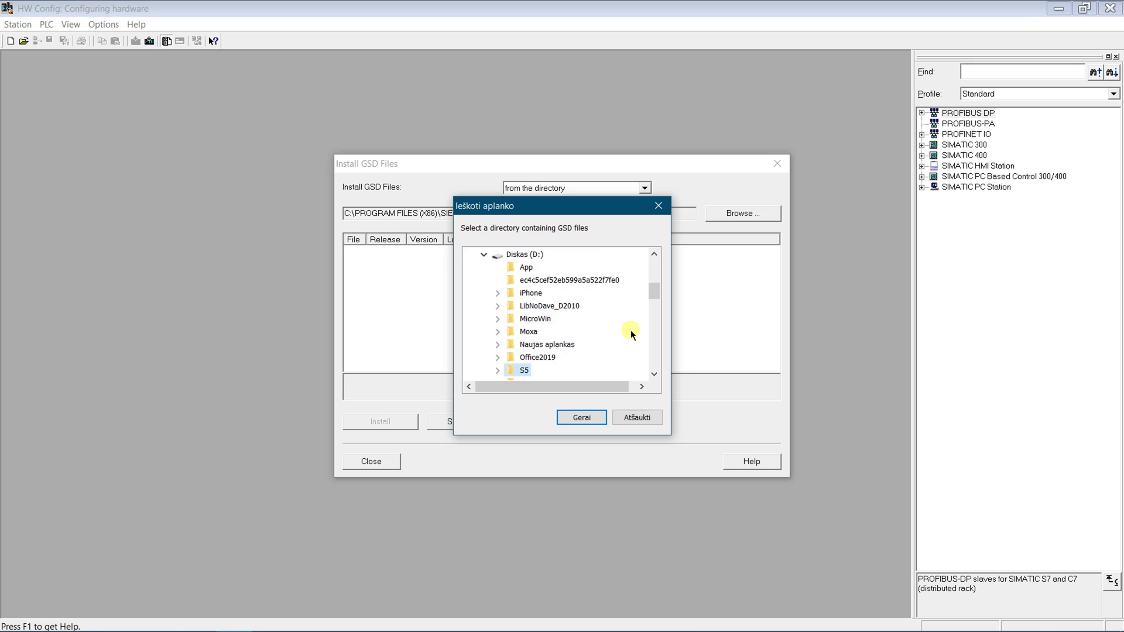
pyautogui.press('Down')
pyautogui.press('Down')
pyautogui.press('Up')
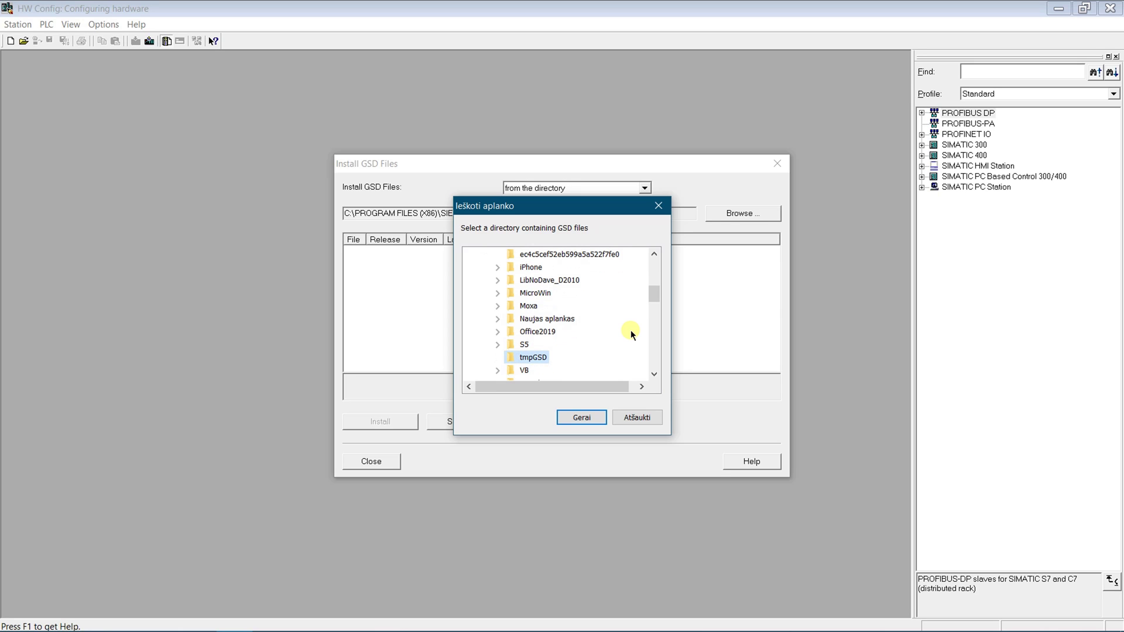
pyautogui.click(582, 417)
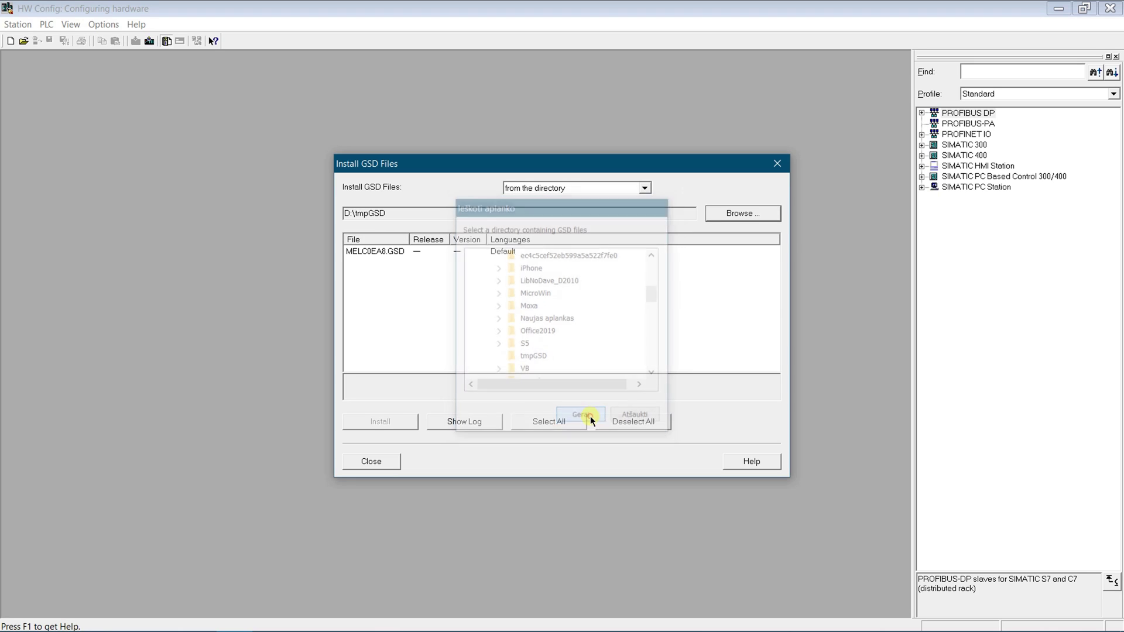
# Try installing MELC0EA8.GSD, decline replacing the existing copy, and close the installer.
pyautogui.click(374, 252)
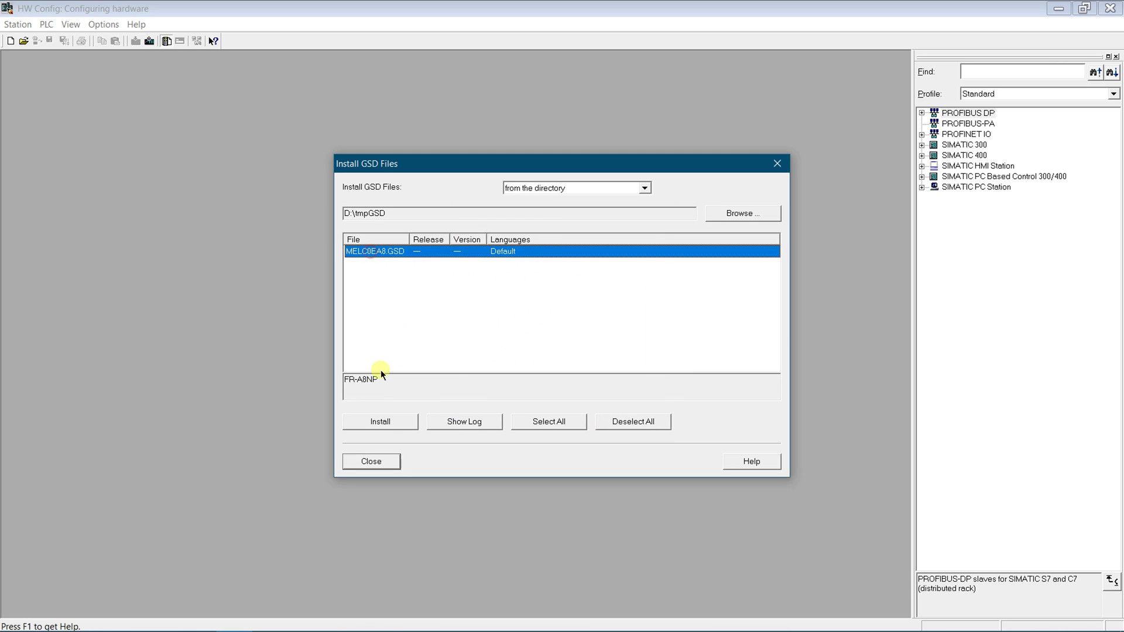
pyautogui.click(380, 422)
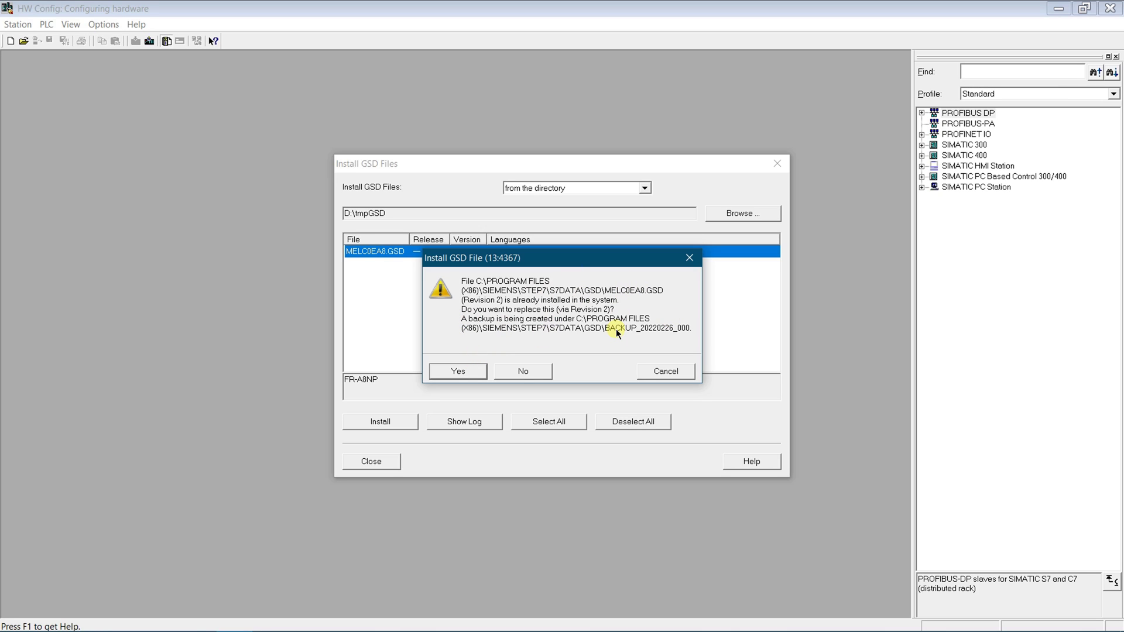
pyautogui.click(543, 372)
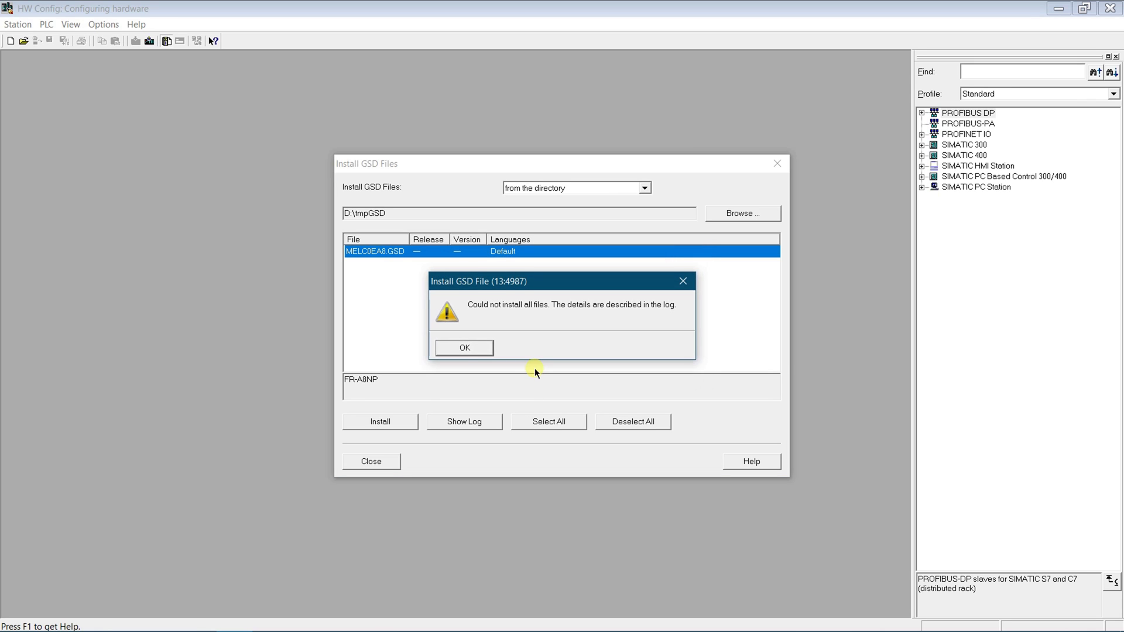
pyautogui.click(466, 349)
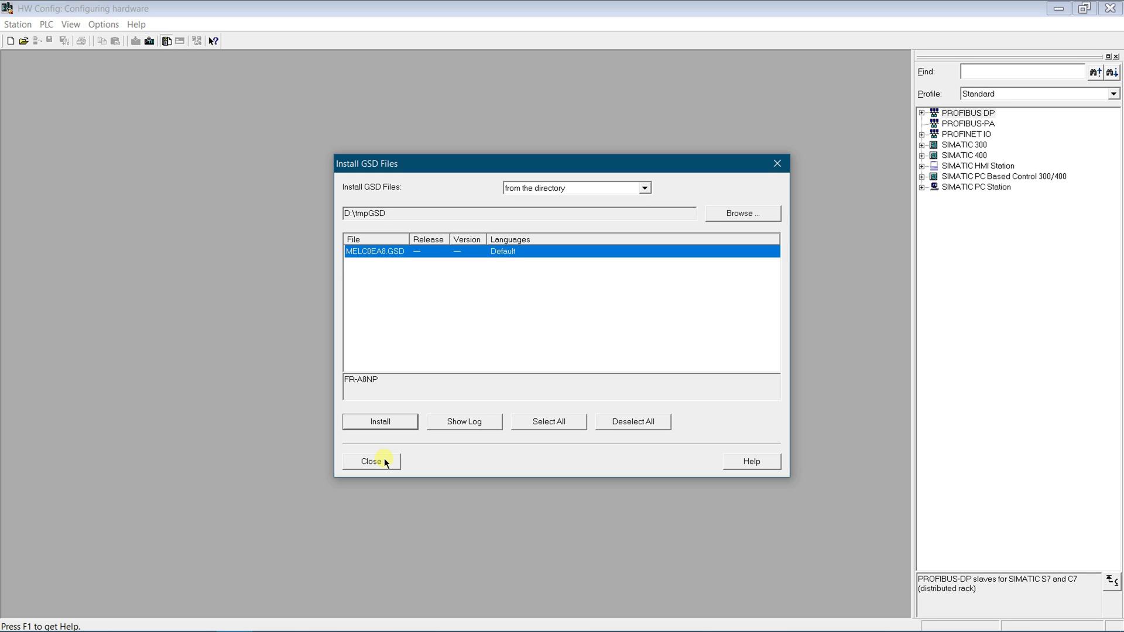
pyautogui.click(373, 462)
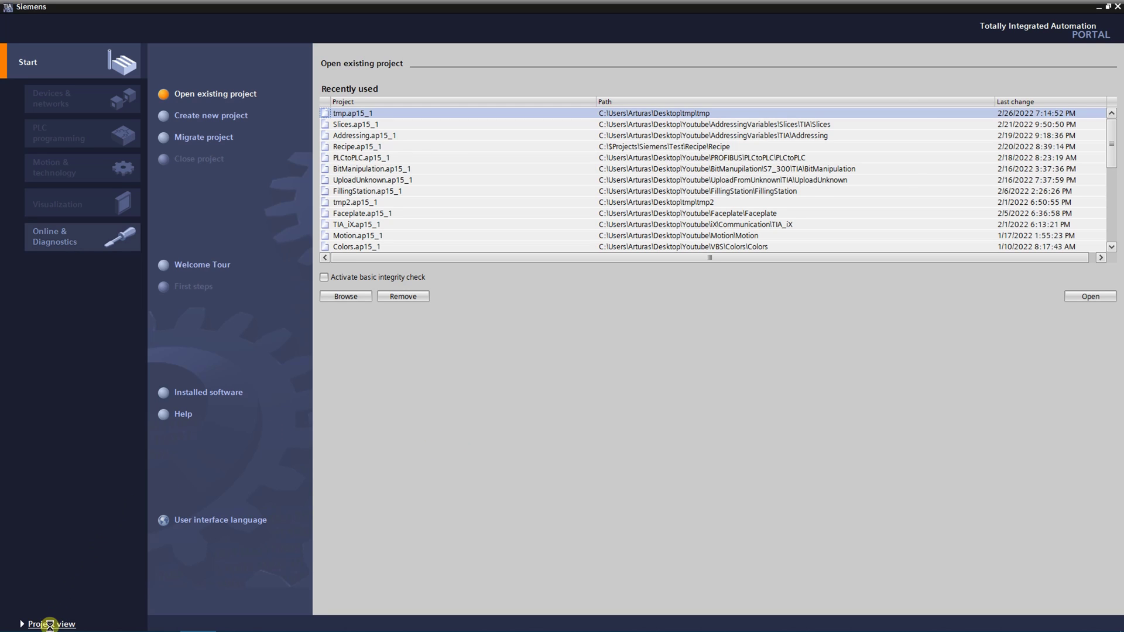
# Switch TIA Portal from the Portal start page to Project view.
pyautogui.click(49, 623)
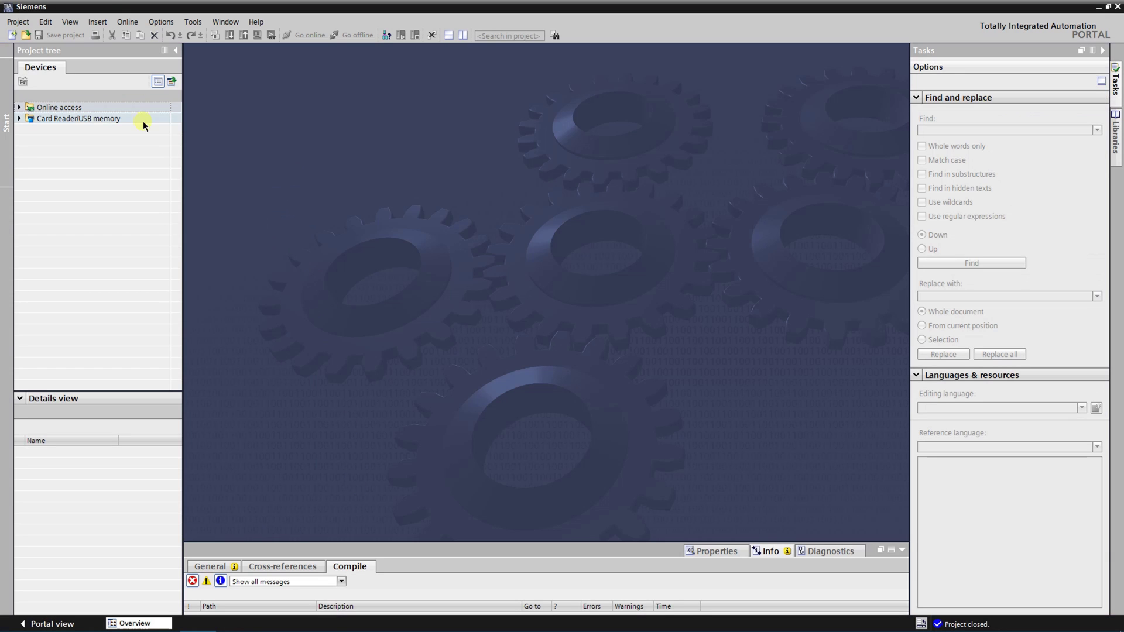
# Open GSD file management on source path D:\tmpGSD and tick melc0ea8.gsd.
pyautogui.click(161, 21)
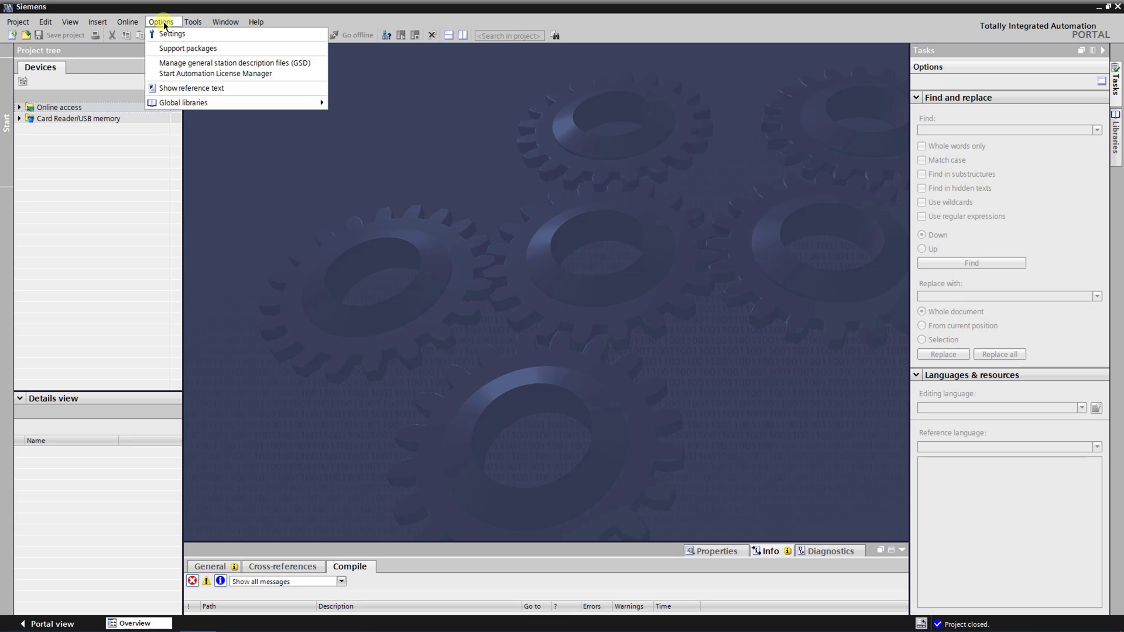
pyautogui.click(184, 63)
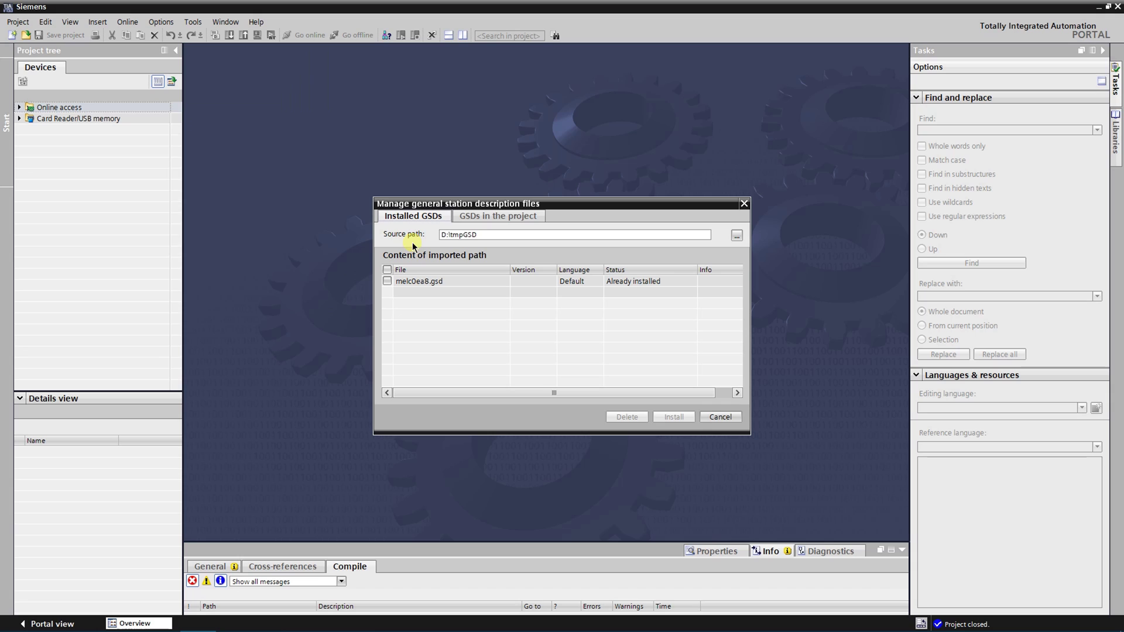
pyautogui.moveTo(481, 234); pyautogui.dragTo(440, 234)
pyautogui.click(387, 281)
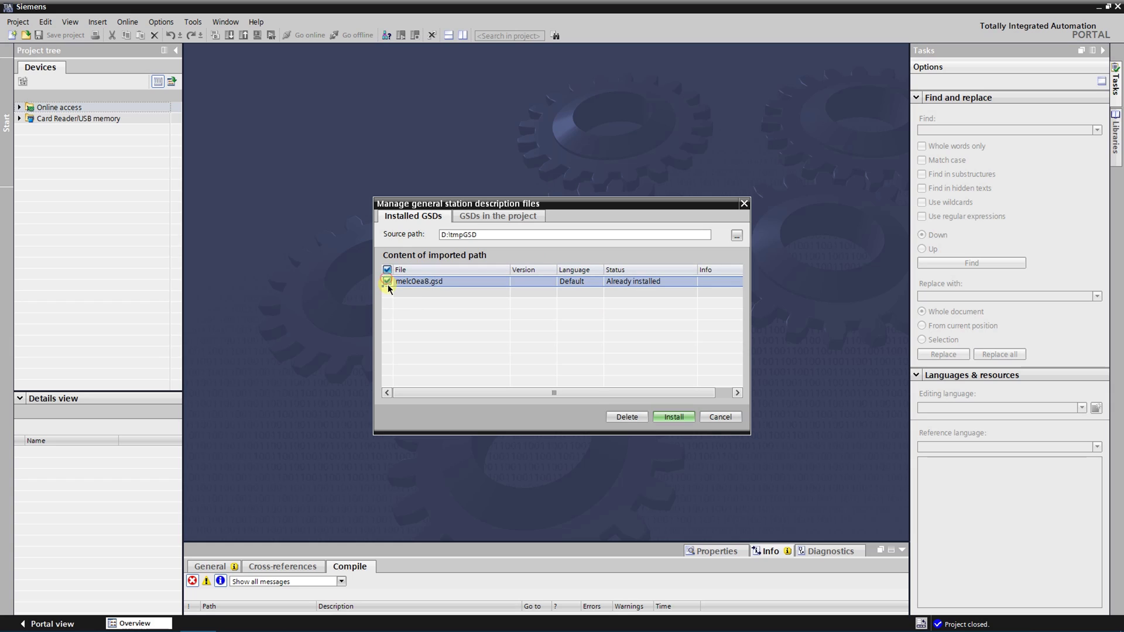
# Install melc0ea8.gsd and close the result page so the hardware catalog updates.
pyautogui.click(674, 418)
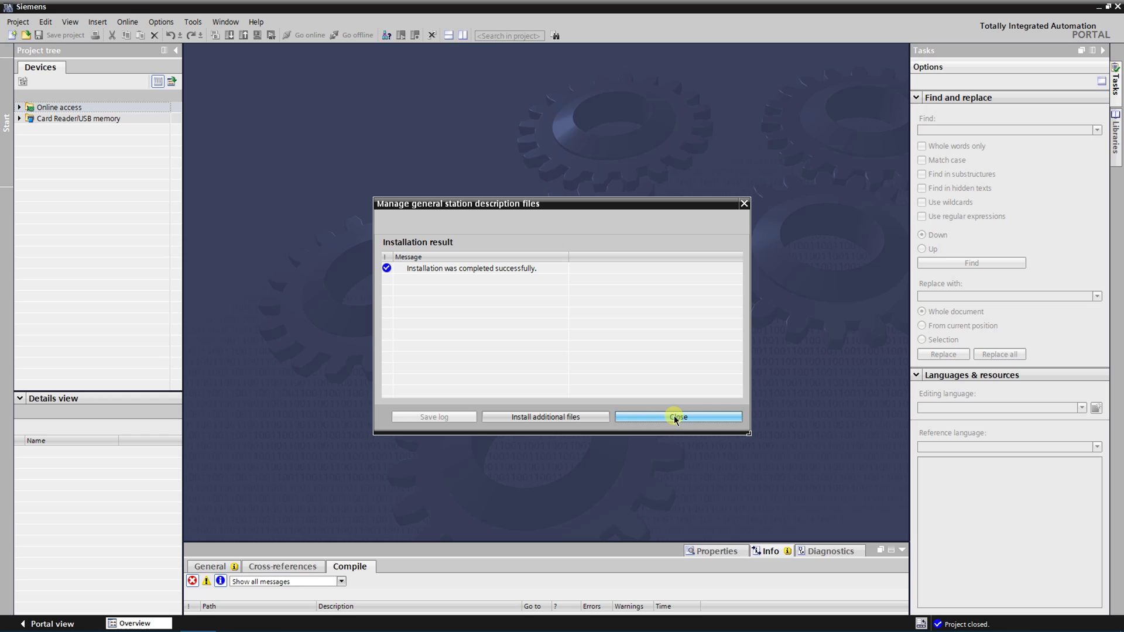
pyautogui.click(677, 418)
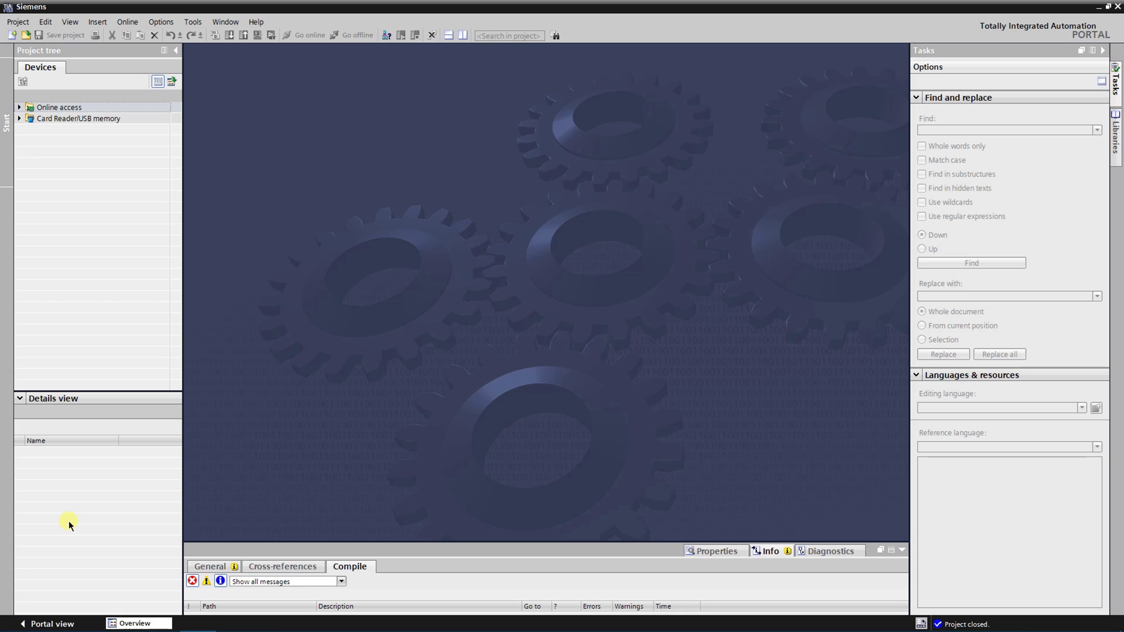
# Open the recent tmp project in project view and show its Devices & networks editor.
pyautogui.click(38, 622)
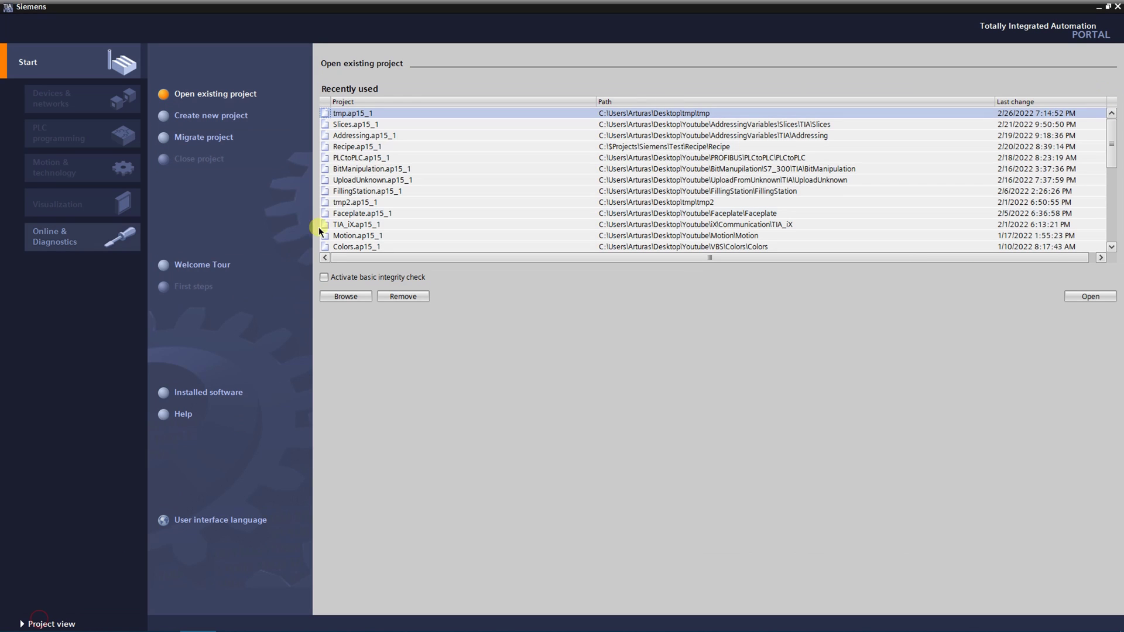
pyautogui.doubleClick(358, 115)
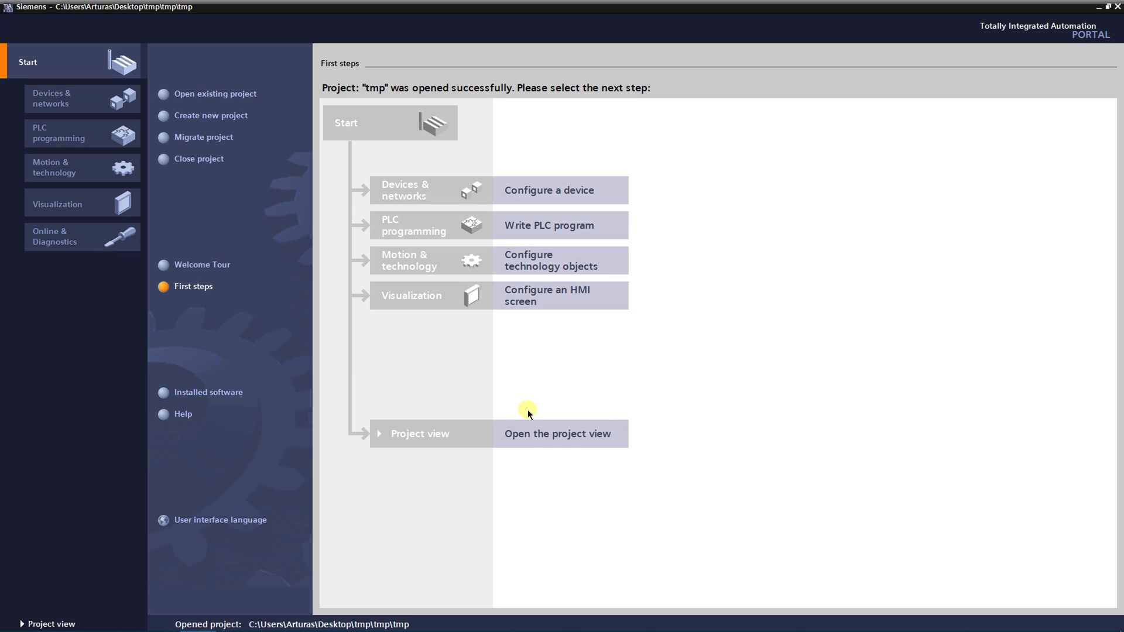
pyautogui.click(532, 435)
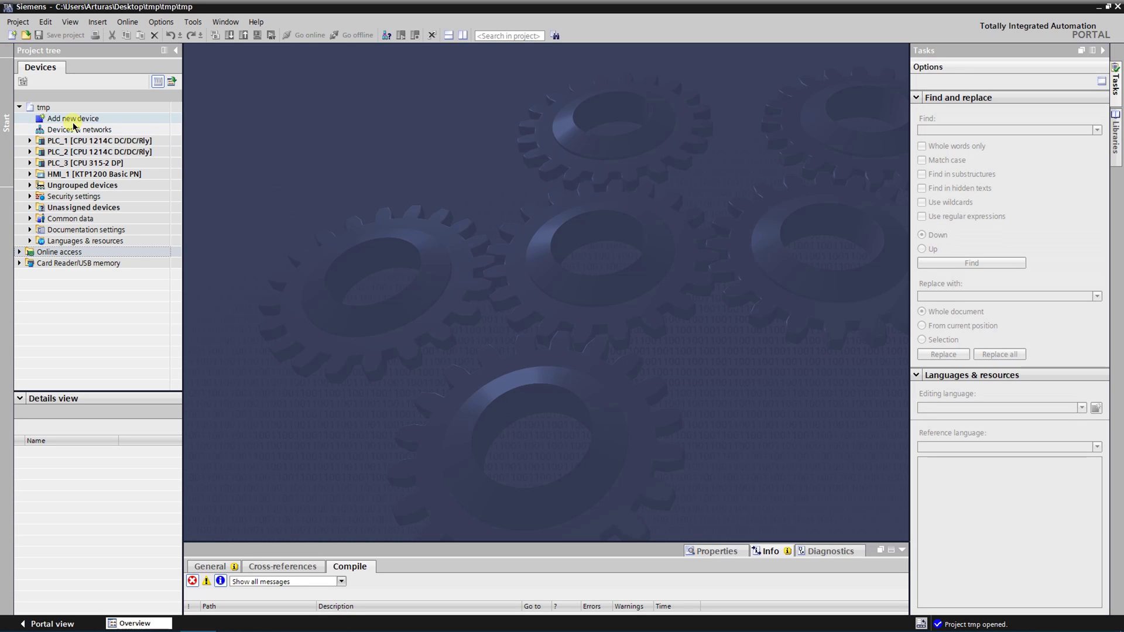
pyautogui.click(79, 130)
pyautogui.doubleClick(74, 131)
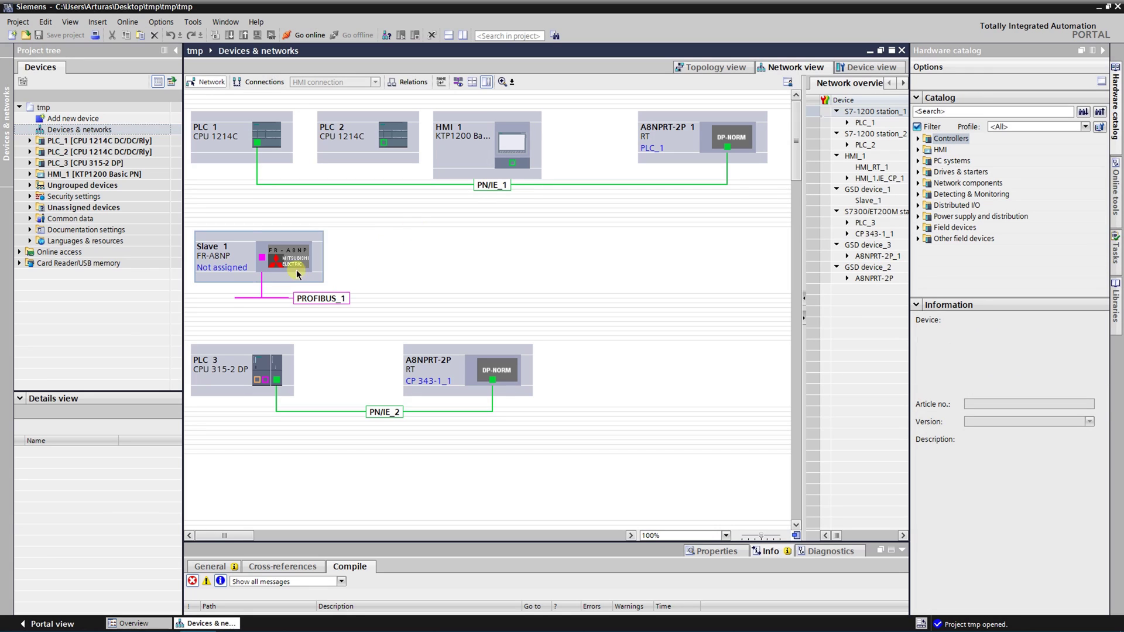
pyautogui.click(265, 235)
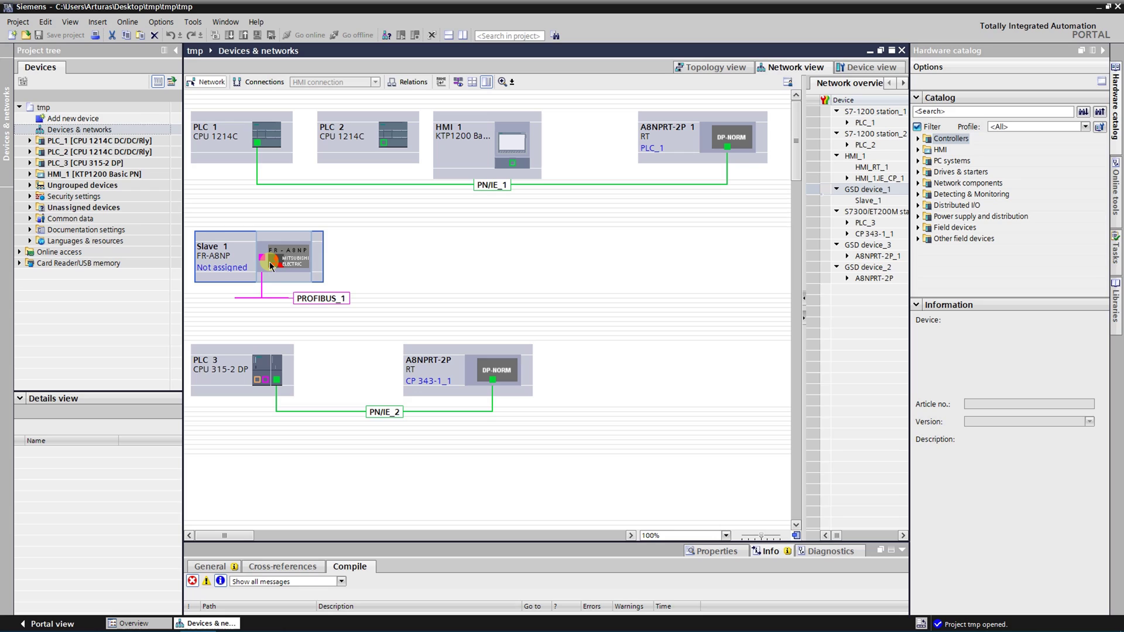
pyautogui.click(373, 271)
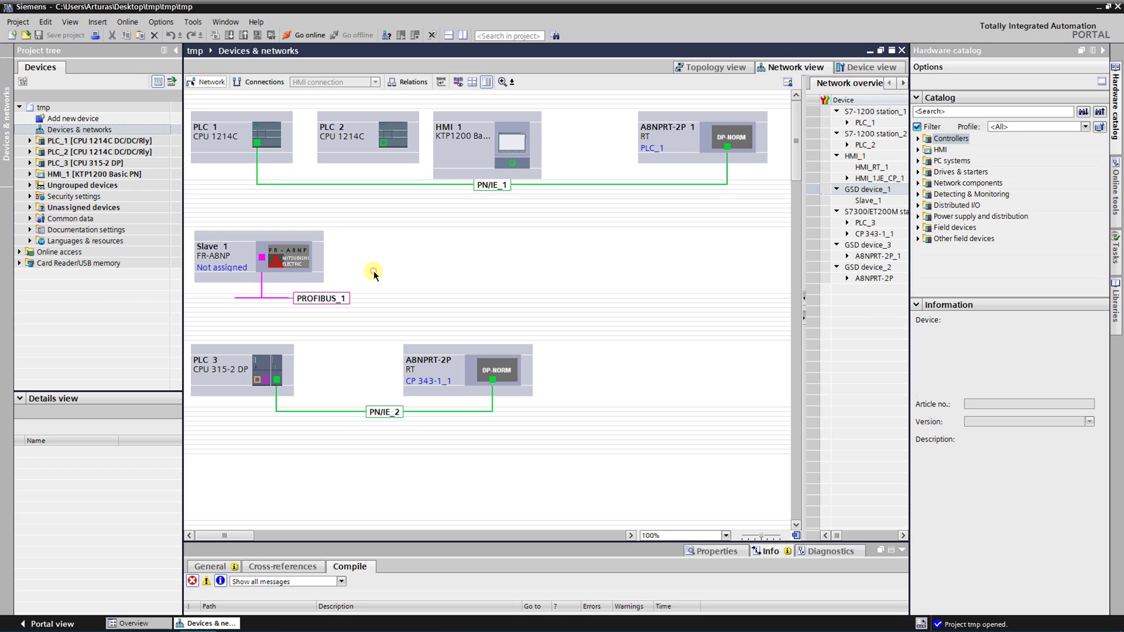